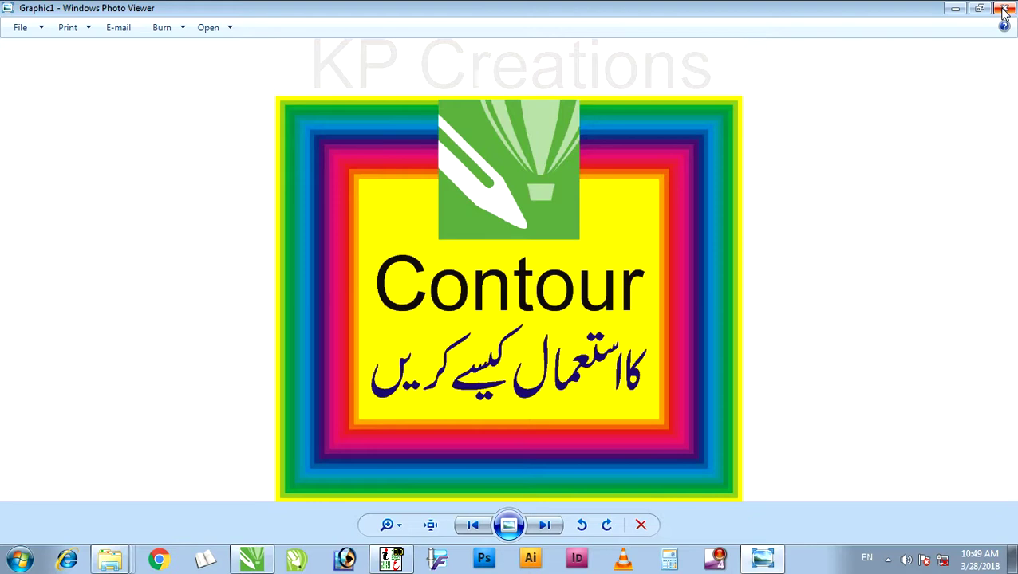
- Close the image preview, switch to InPage and enlarge the Urdu calligraphy text to 129 pt
left_click(1003, 8)
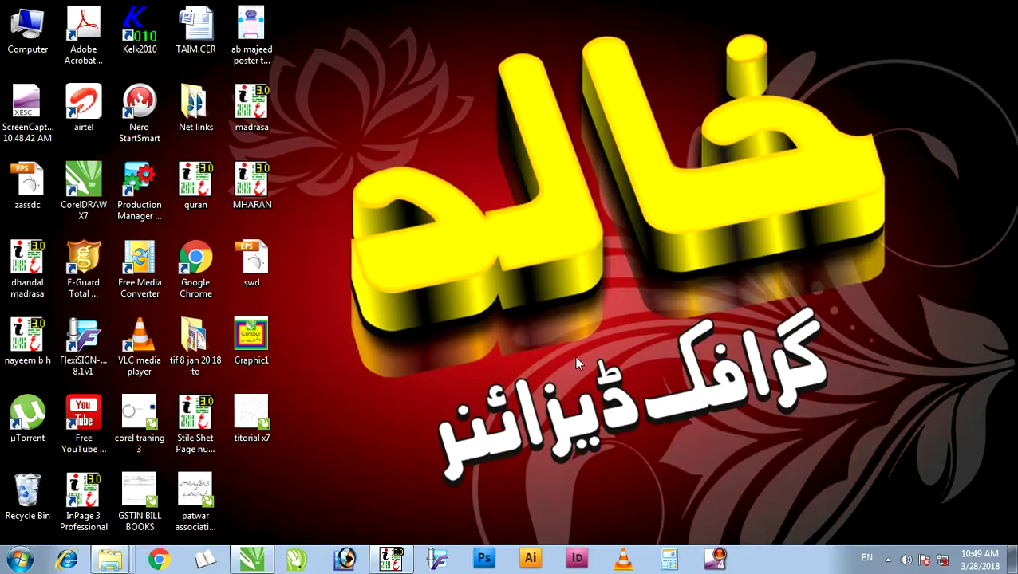
left_click(397, 563)
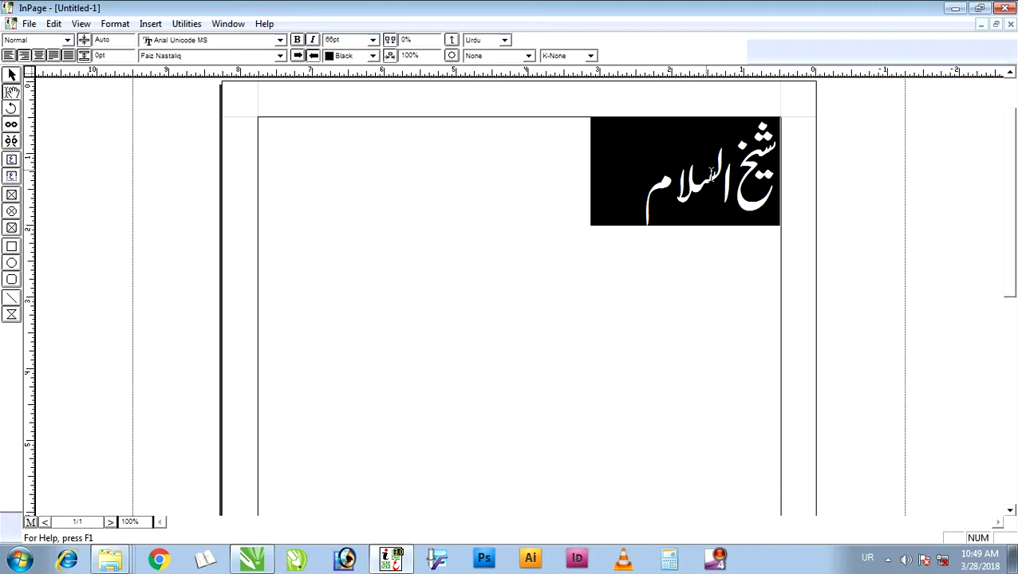
left_click(534, 262)
left_click_drag(589, 217, 806, 187)
key("ctrl+shift+period")
key("ctrl+shift+period")
key("ctrl+shift+period")
key("ctrl+shift+period")
key("ctrl+shift+period")
key("ctrl+shift+period")
key("ctrl+shift+period")
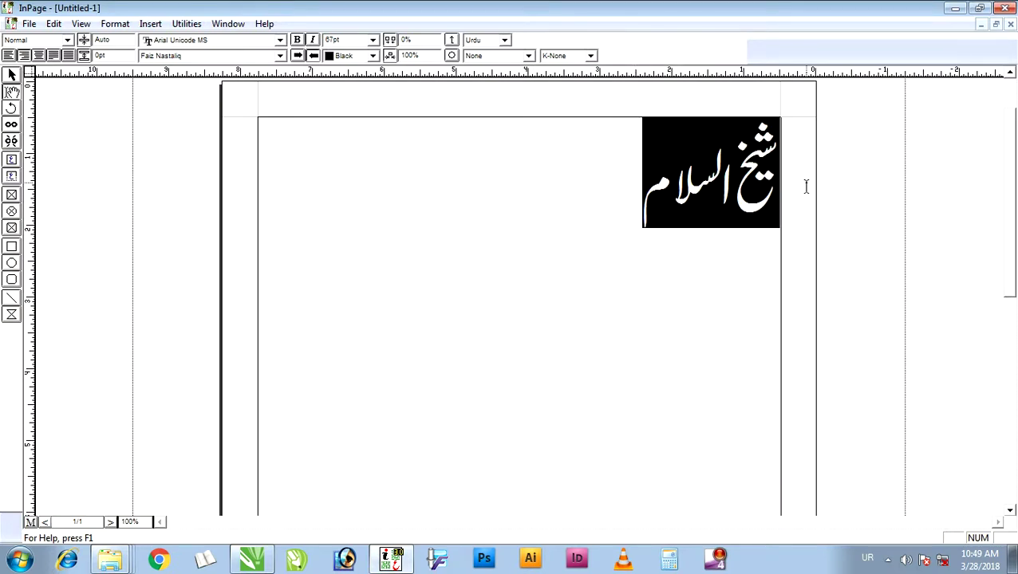
key("ctrl+shift+period")
key("ctrl+shift+period")
key("ctrl+shift+period")
key("ctrl+shift+period")
key("ctrl+shift+period")
key("ctrl+shift+period")
key("ctrl+shift+period")
key("ctrl+shift+period")
key("ctrl+shift+period")
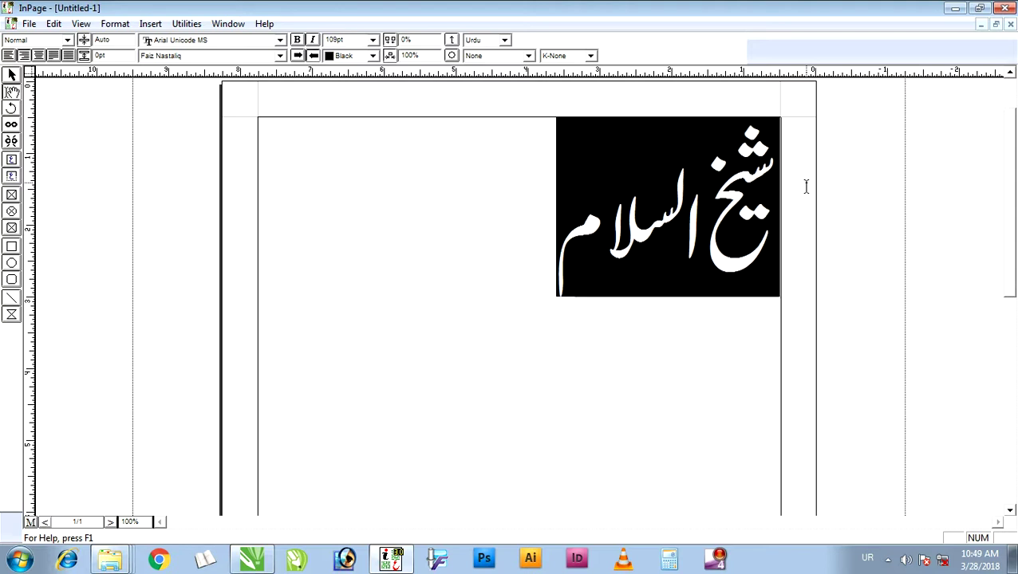
left_click(478, 188)
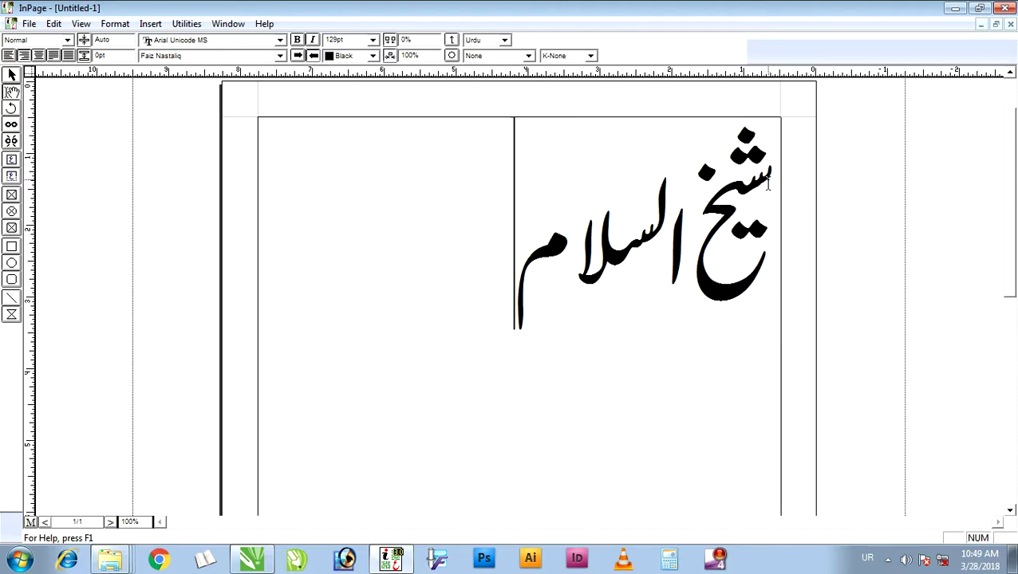
- Switch to CorelDRAW and activate the Contour tool on the solid black Urdu lettering
left_click(956, 8)
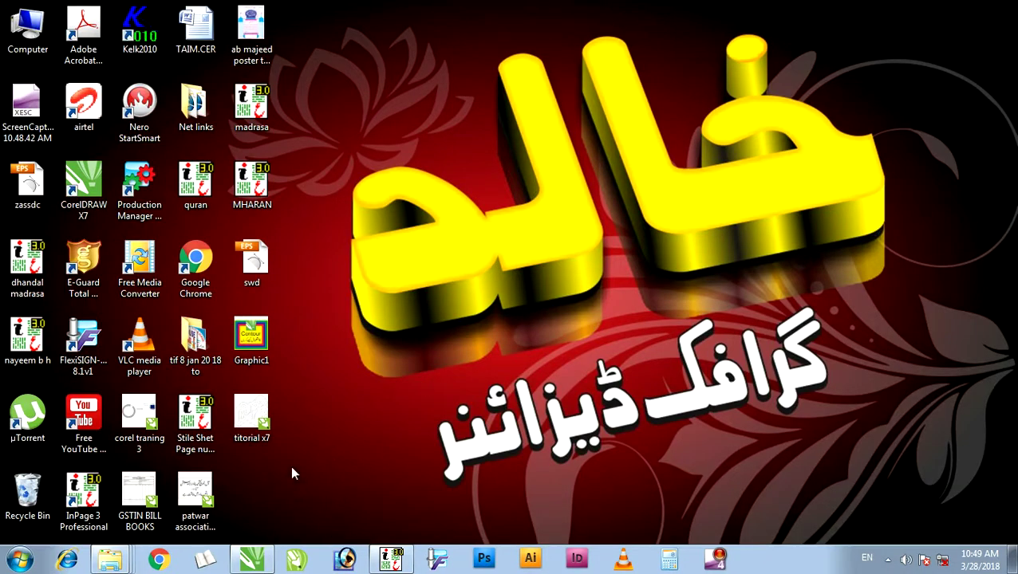
left_click(260, 562)
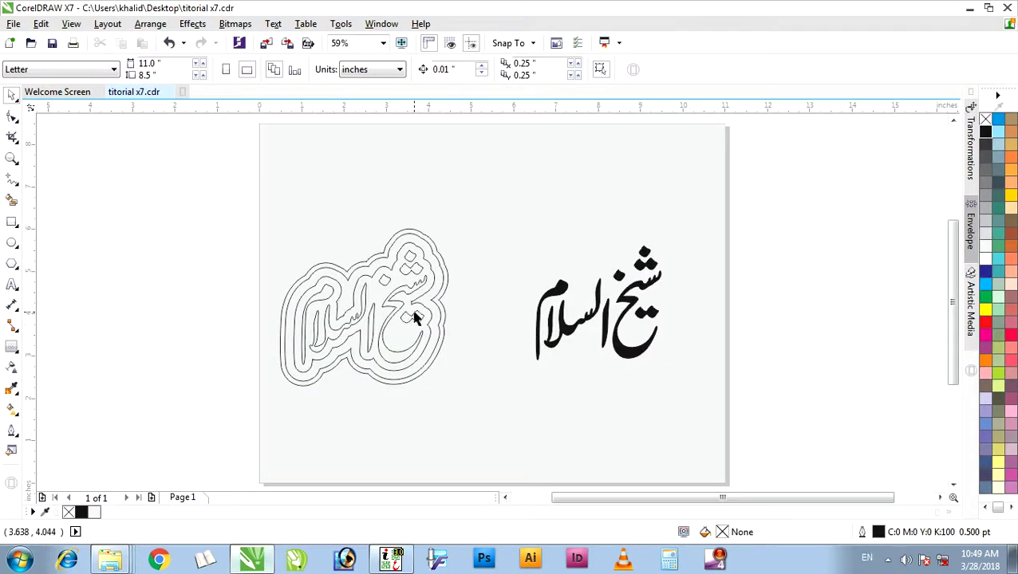
left_click(634, 309)
scroll(638, 314, "up", 3)
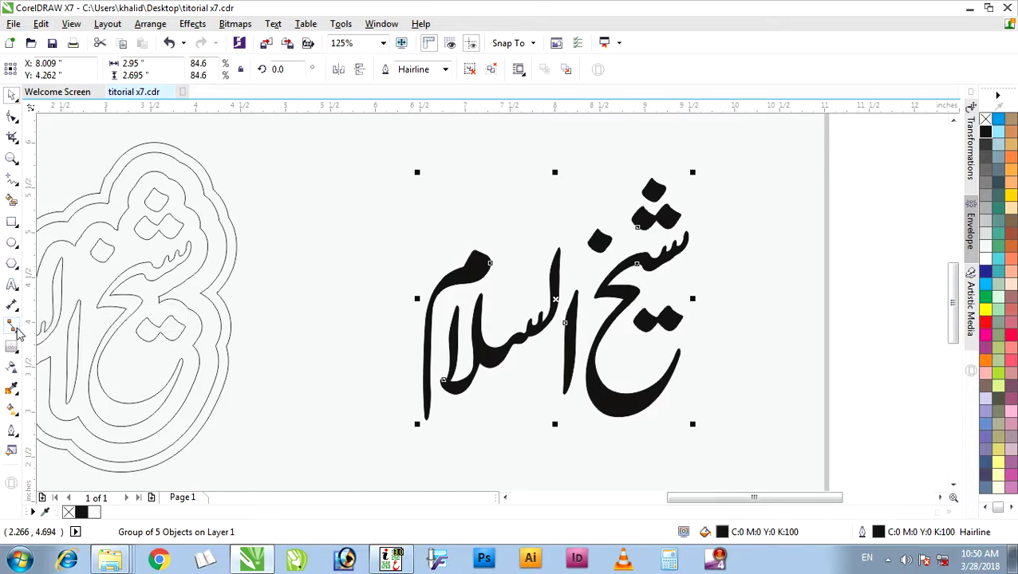
left_click(19, 353)
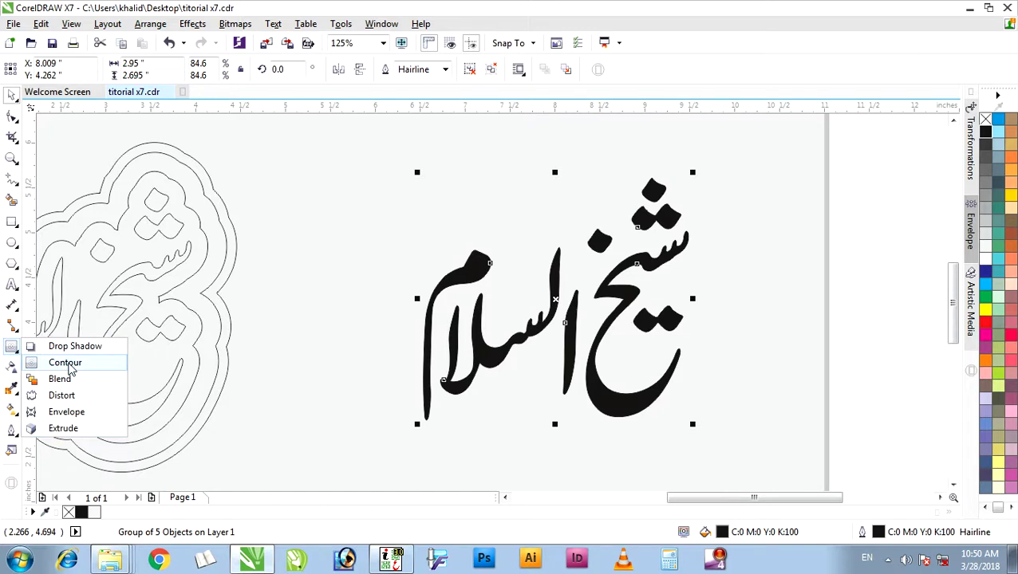
left_click(70, 366)
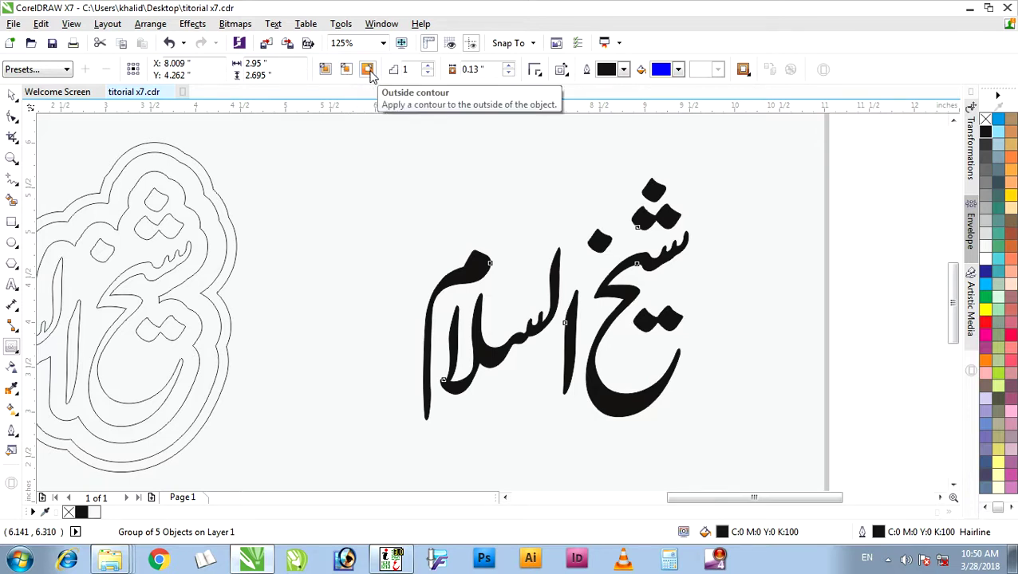
- Remove the black fill from the Urdu lettering and apply a one-step outside contour to it
left_click(368, 70)
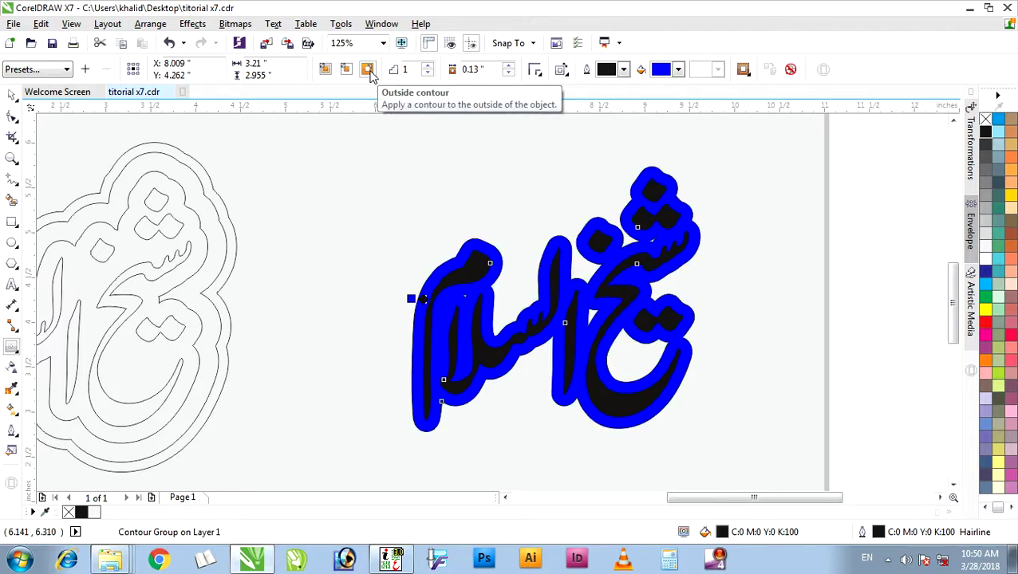
key("ctrl+z")
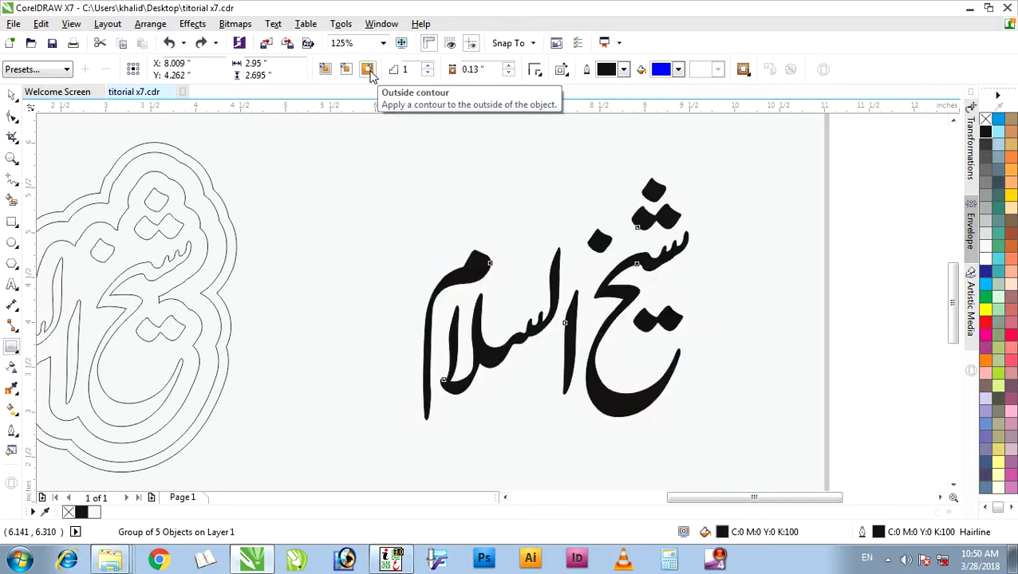
left_click(986, 120)
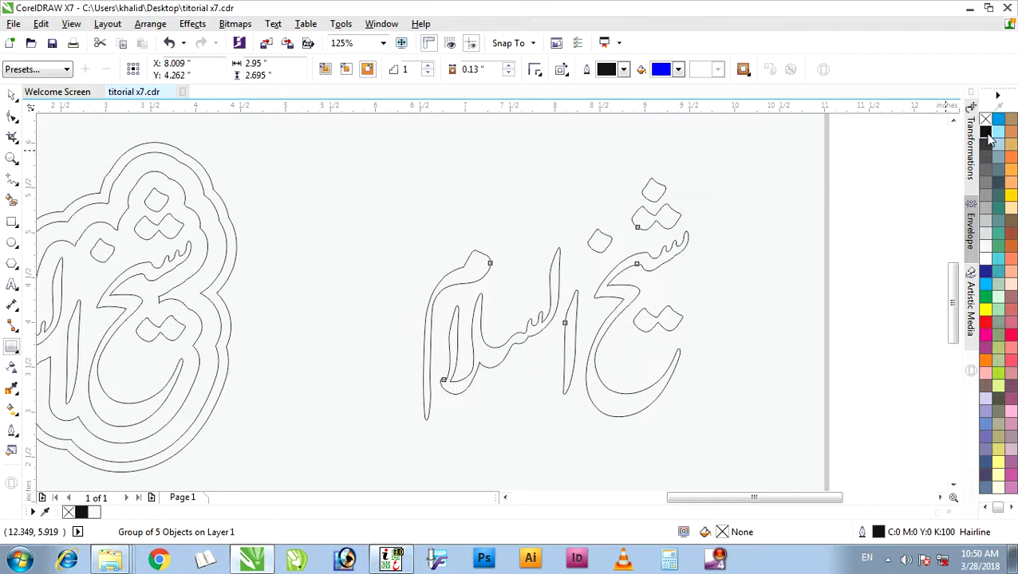
left_click(370, 70)
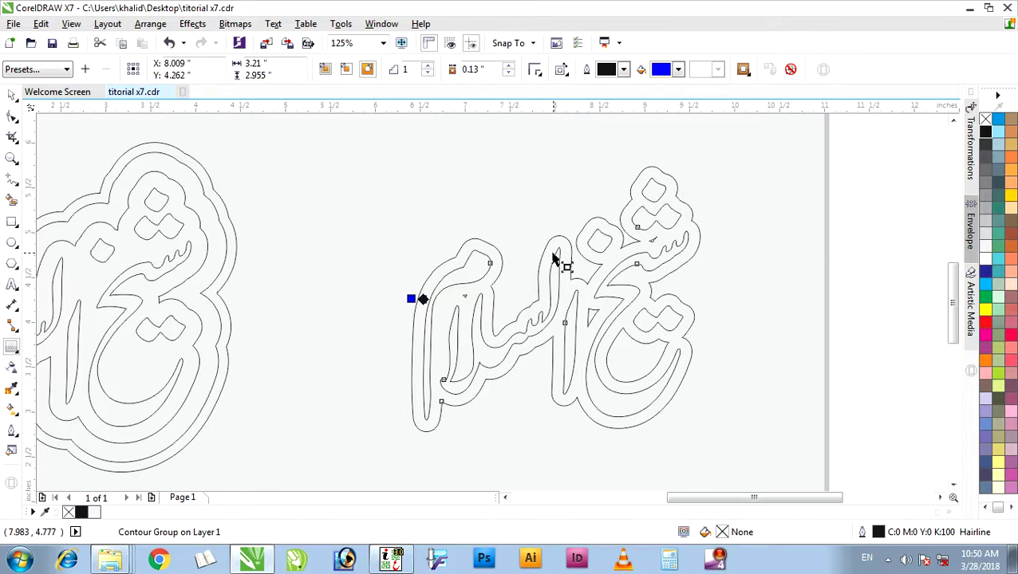
- Set the offset of the lettering's contour to 0.21 inches
left_click(511, 67)
left_click(510, 67)
left_click(511, 67)
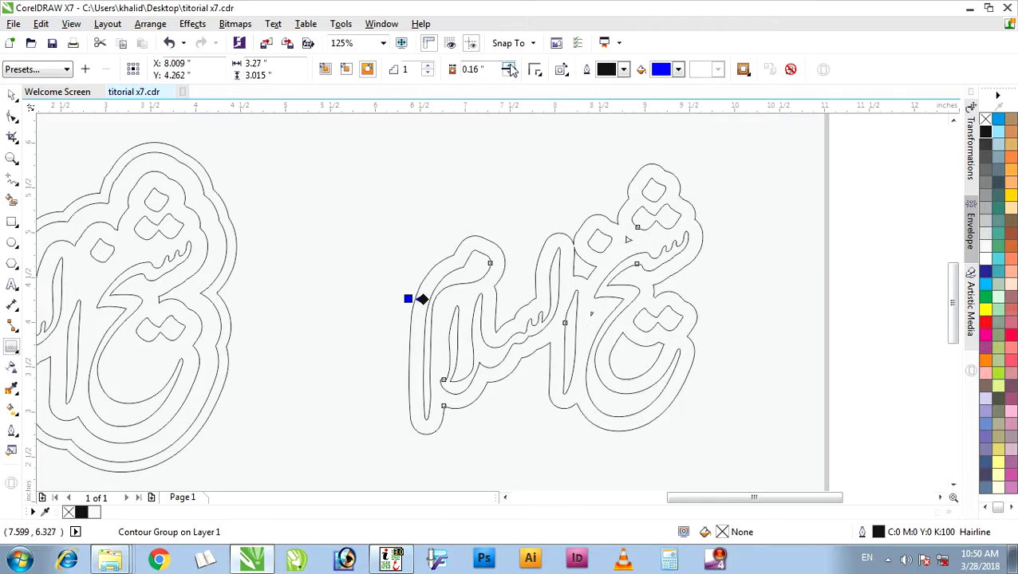
left_click(510, 67)
left_click(510, 67)
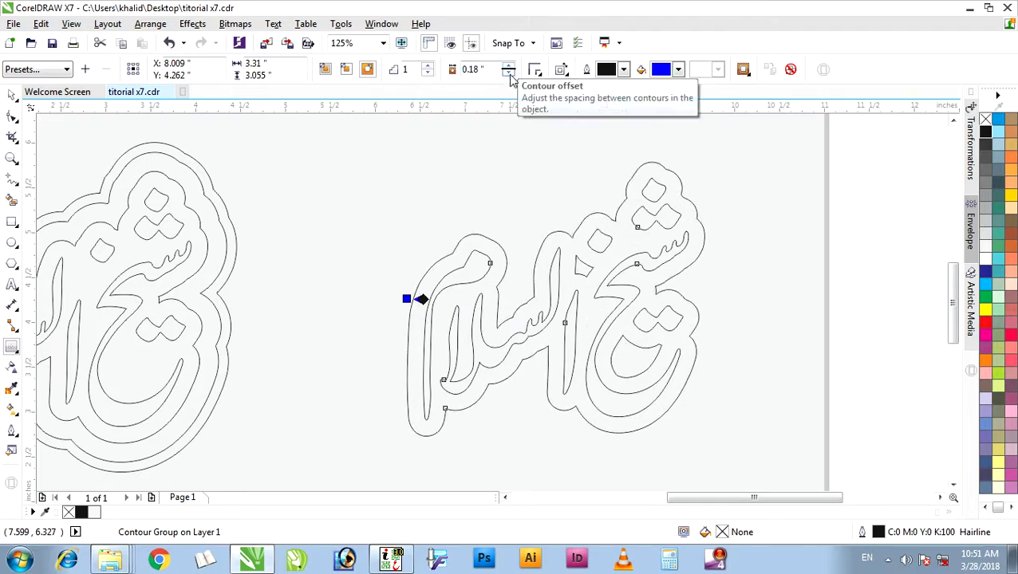
left_click(510, 67)
left_click(511, 67)
left_click(511, 67)
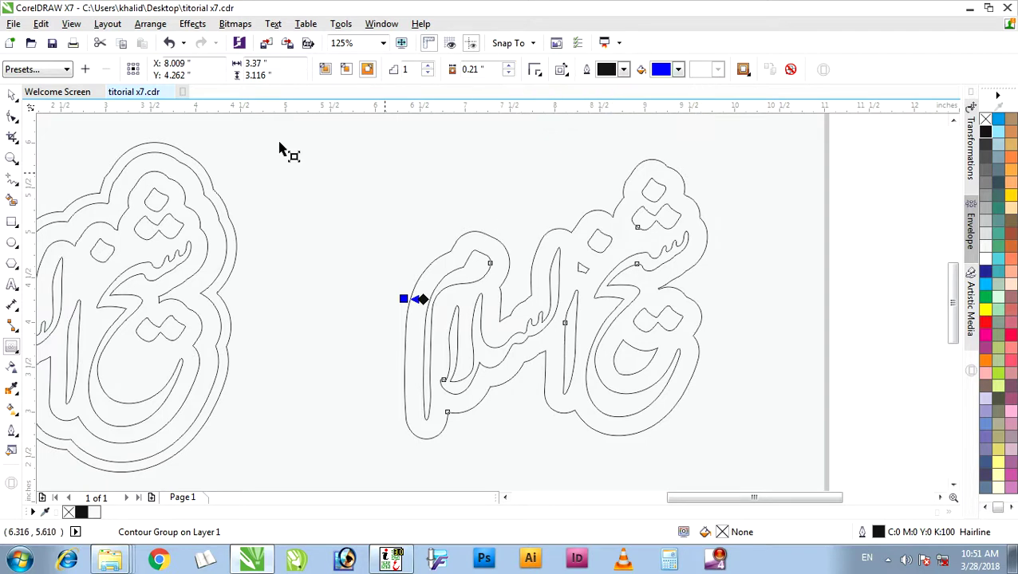
- Break the contour group apart and select only the outline curve surrounding the lettering
left_click(232, 24)
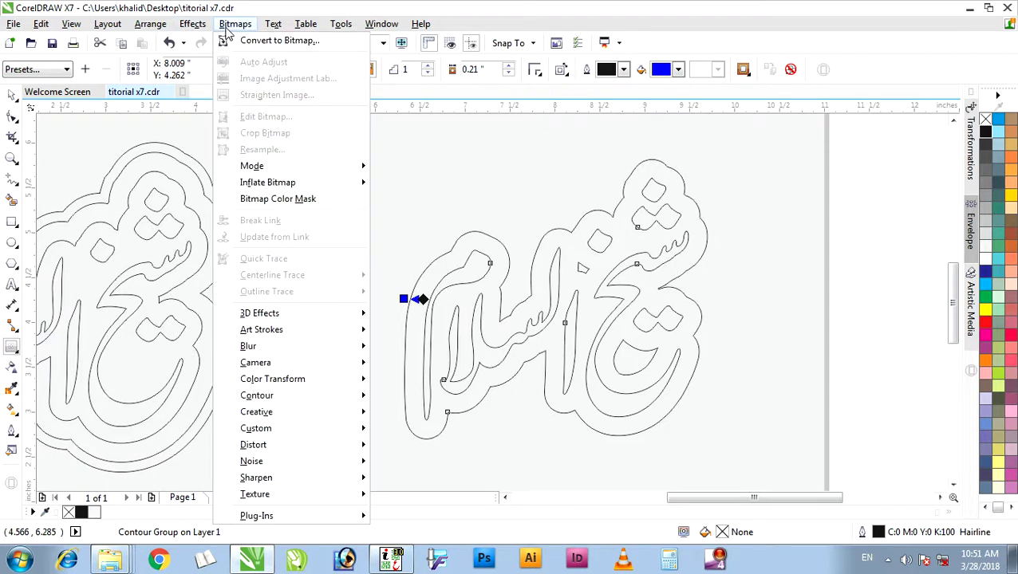
mouse_move(185, 30)
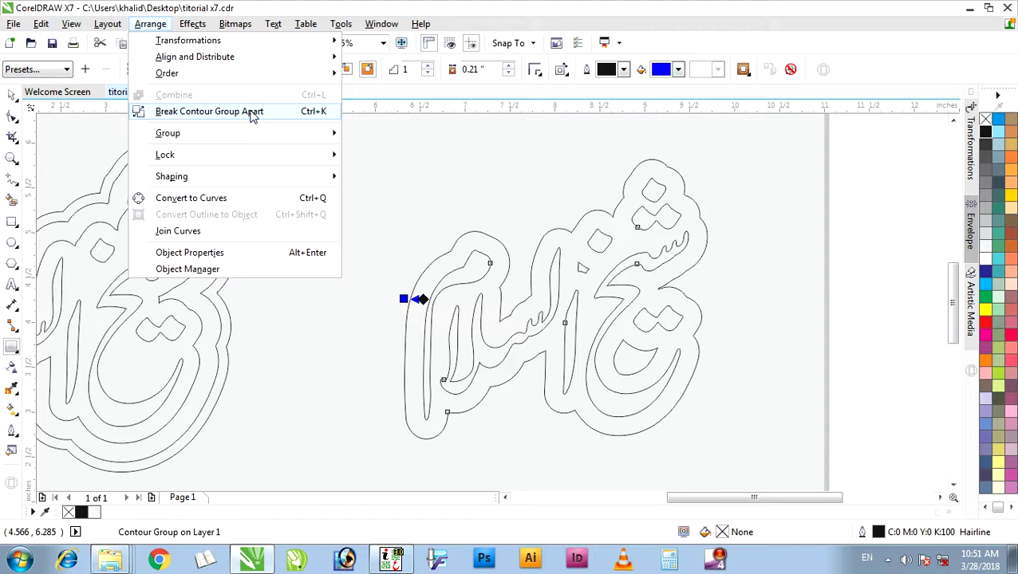
left_click(317, 118)
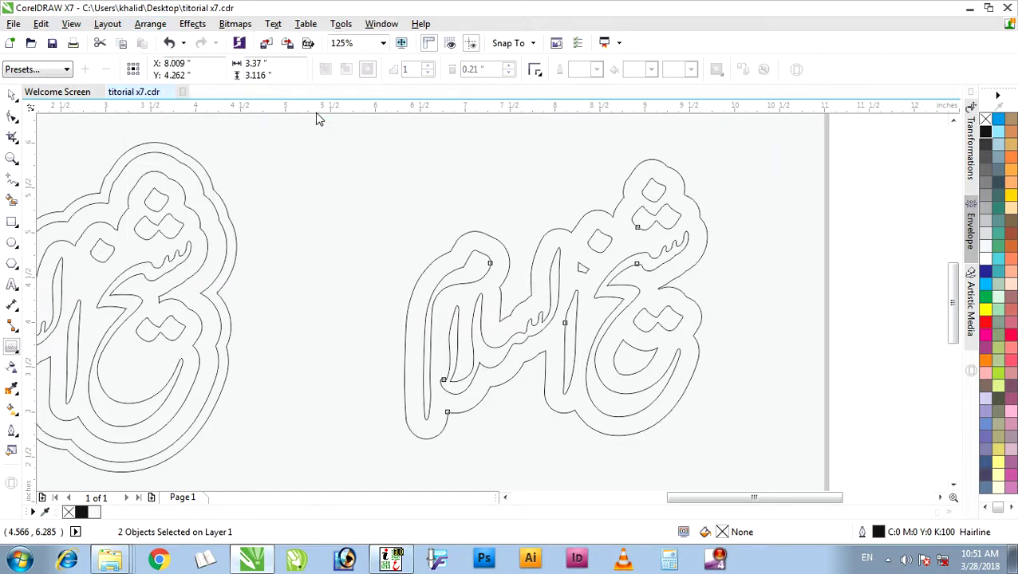
left_click(10, 96)
left_click(494, 235)
left_click(497, 240)
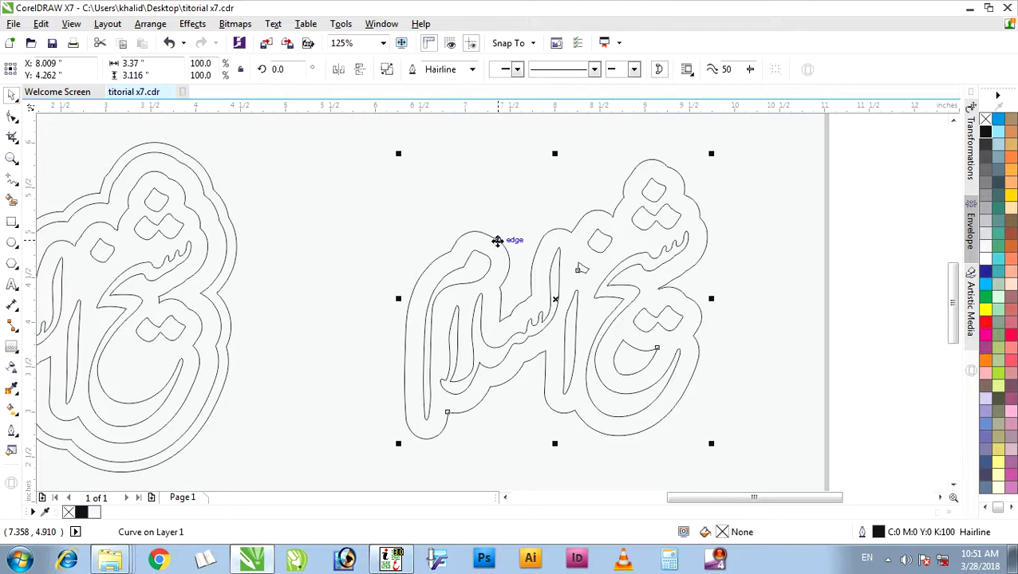
- Add a one-step outside contour to the selected outline curve with an offset of 0.16 inches
left_click(11, 347)
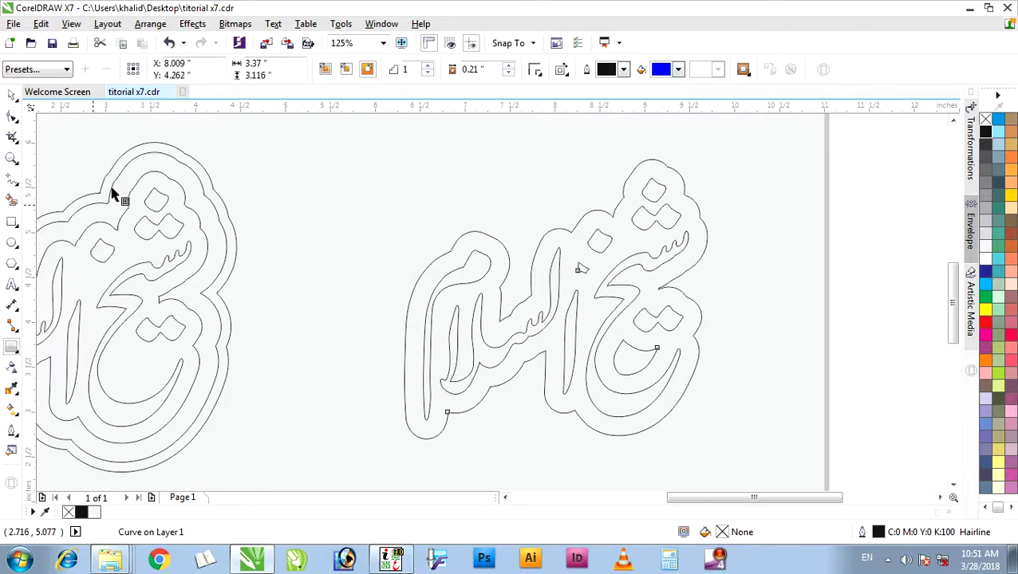
left_click(367, 69)
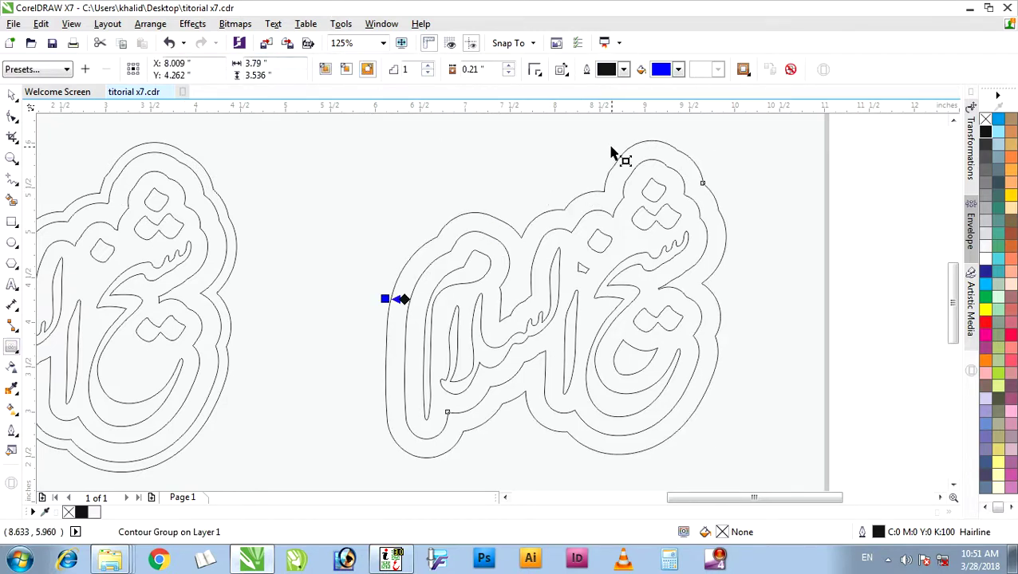
left_click(513, 67)
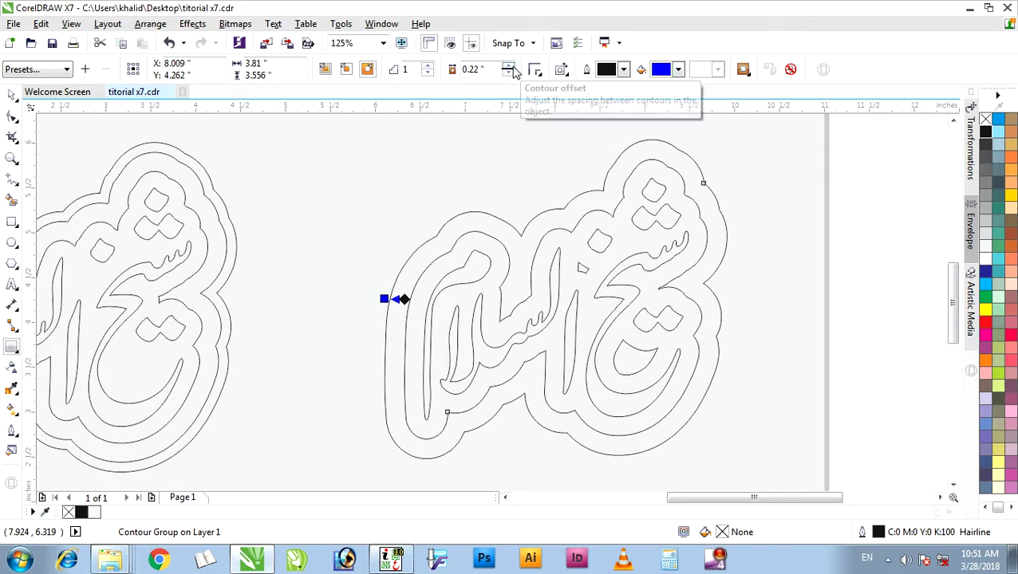
left_click(513, 67)
left_click(513, 68)
left_click(513, 69)
left_click(513, 69)
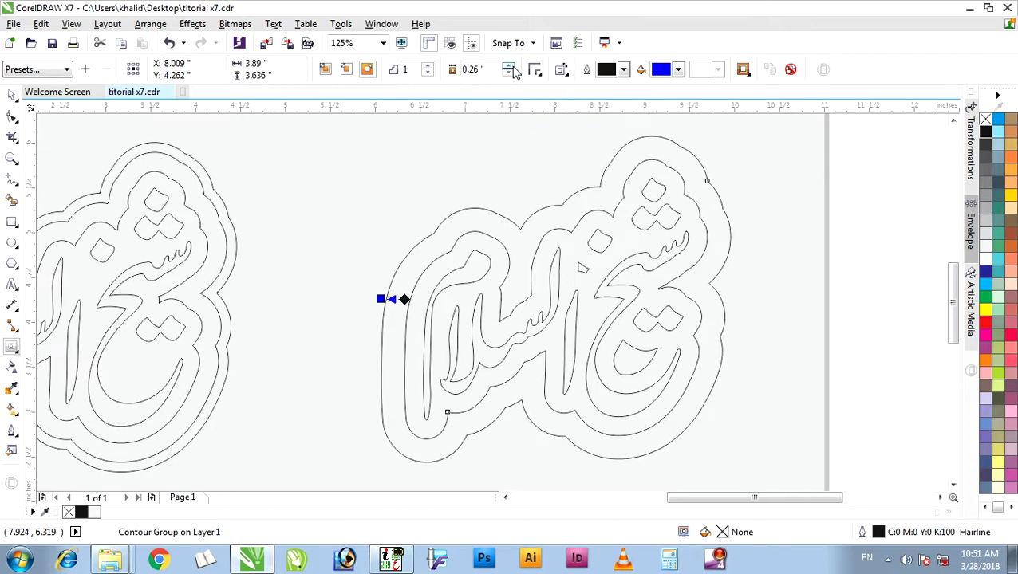
left_click(513, 68)
left_click(513, 69)
left_click(509, 73)
left_click(509, 73)
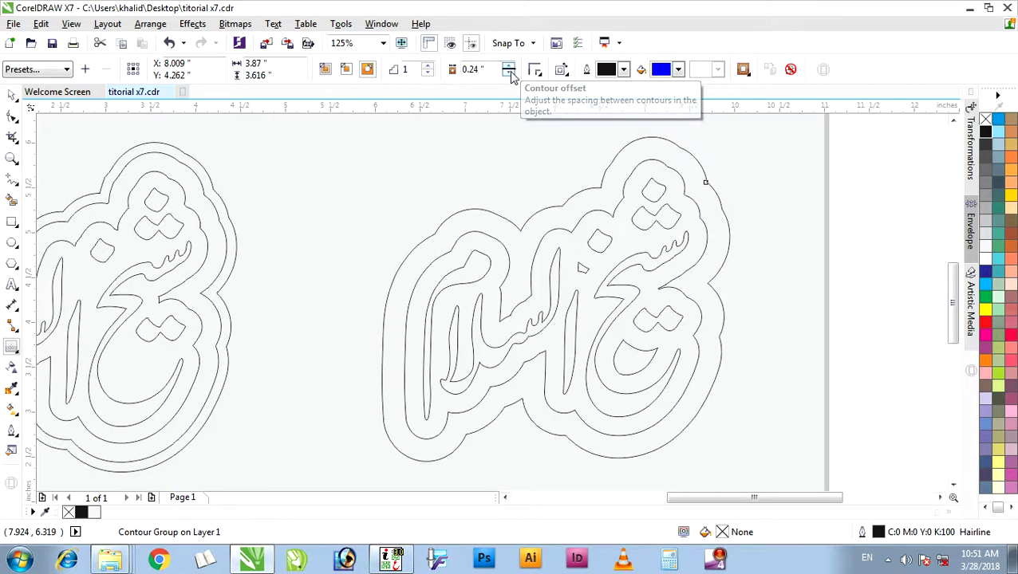
left_click(508, 73)
left_click(509, 72)
left_click(509, 72)
left_click(509, 73)
left_click(508, 72)
left_click(509, 73)
left_click(509, 73)
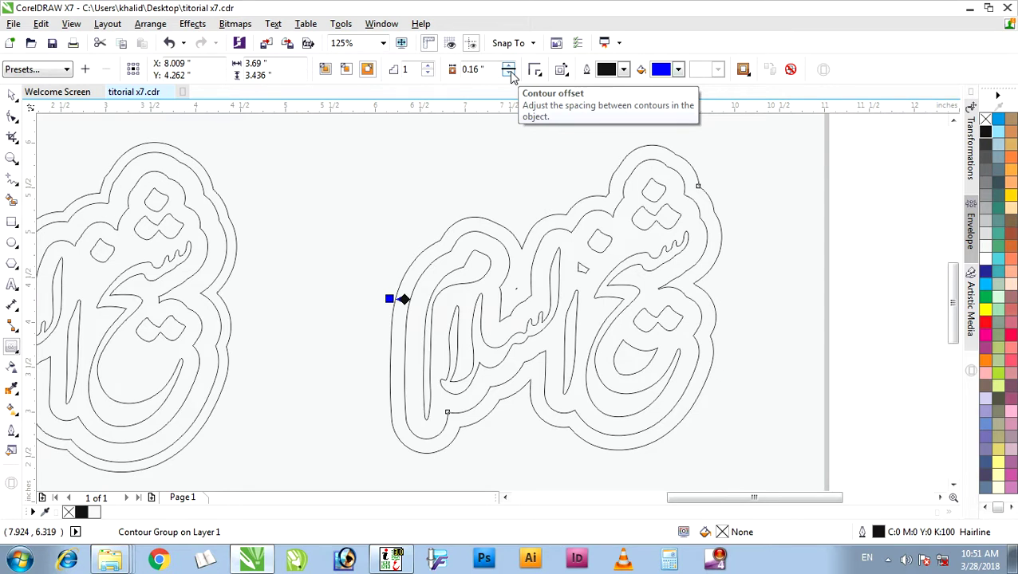
- Break the second contour group apart and select only its outermost curve
key("ctrl+k")
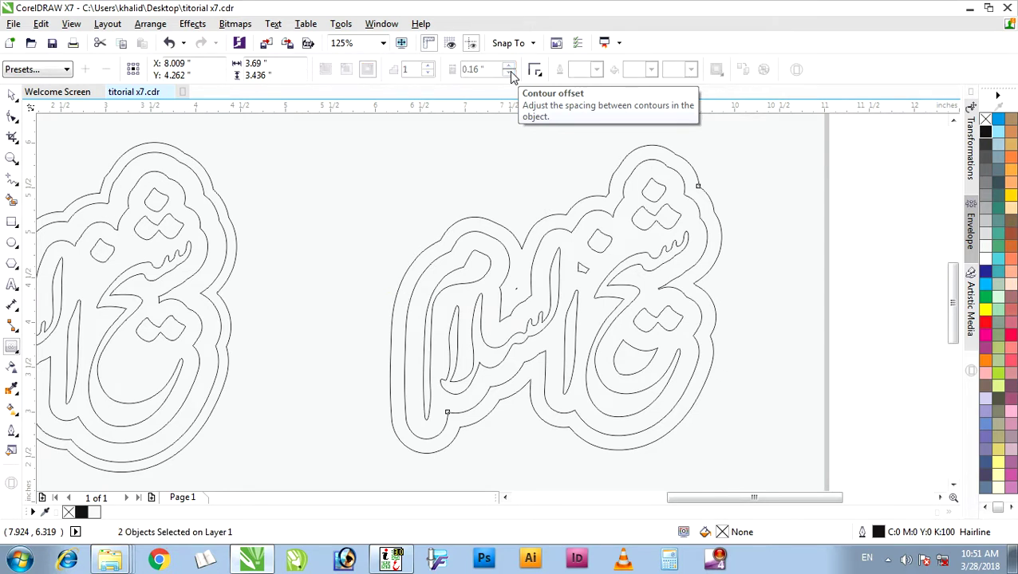
left_click(10, 105)
left_click(471, 229)
left_click(482, 218)
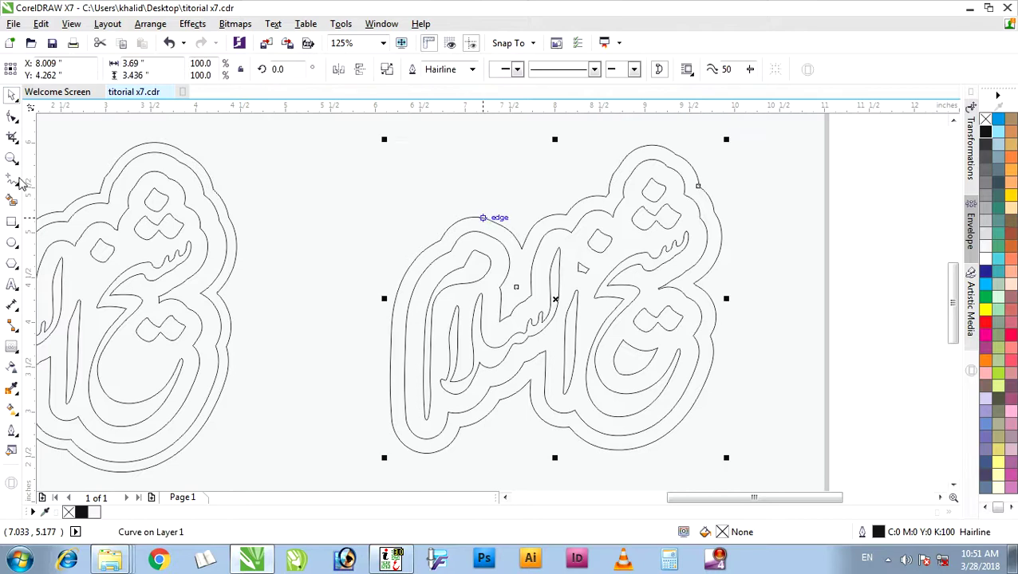
- Add a third outside contour around the outermost curve with an offset of 0.08 inches
left_click(12, 347)
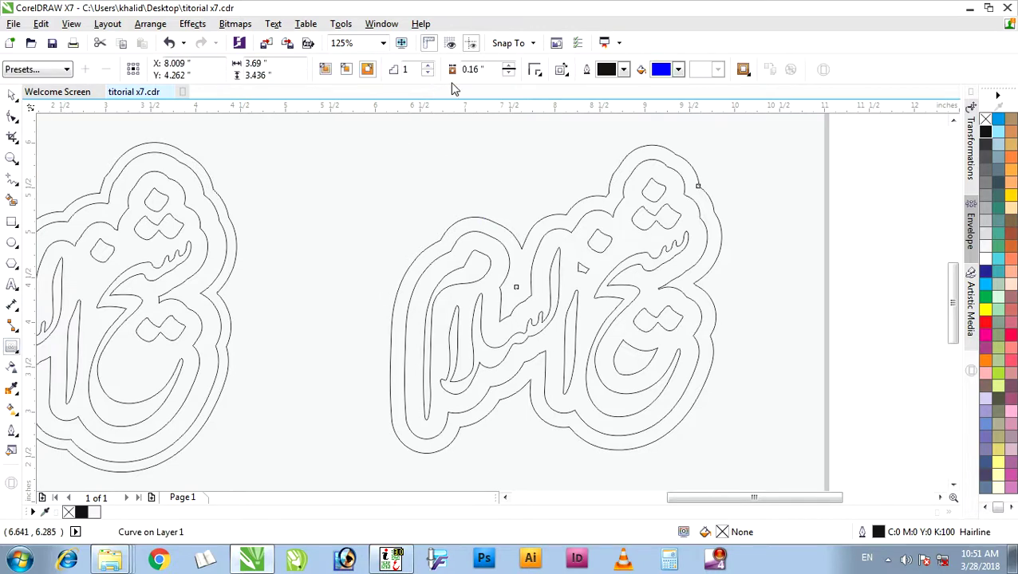
left_click(509, 68)
left_click(509, 68)
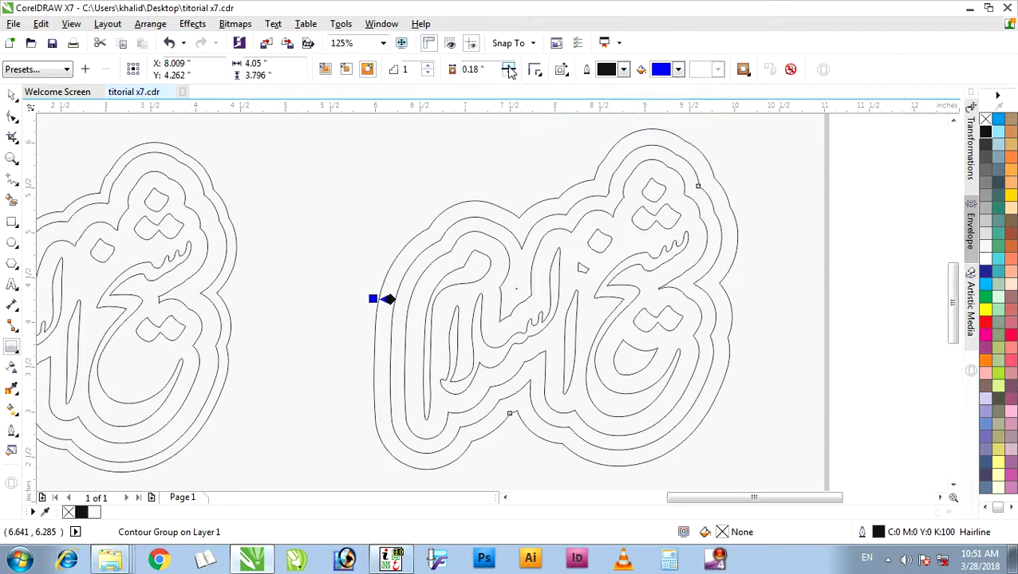
left_click(509, 68)
left_click(509, 73)
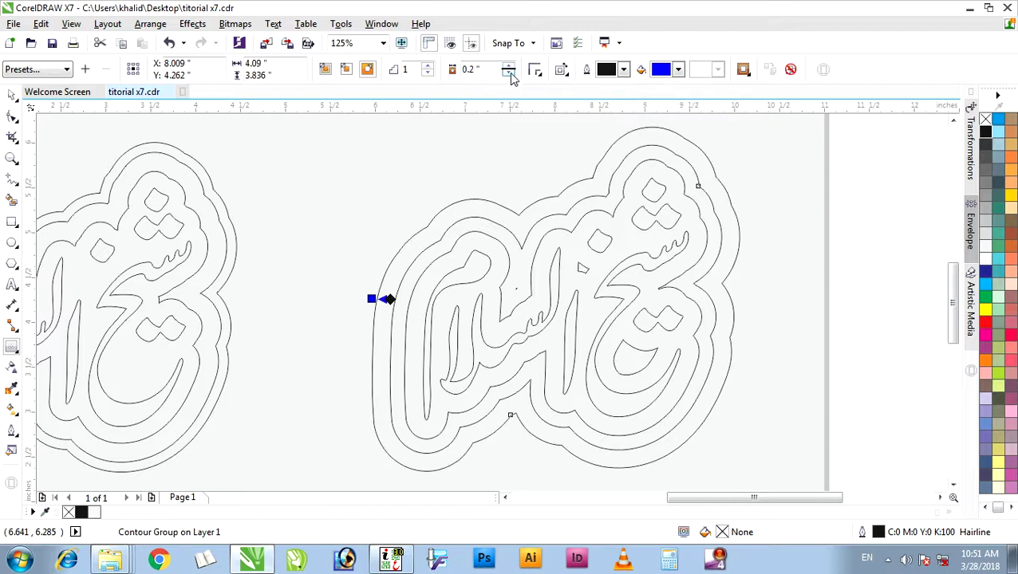
left_click(511, 74)
left_click(511, 74)
left_click(510, 74)
left_click(511, 74)
left_click(510, 74)
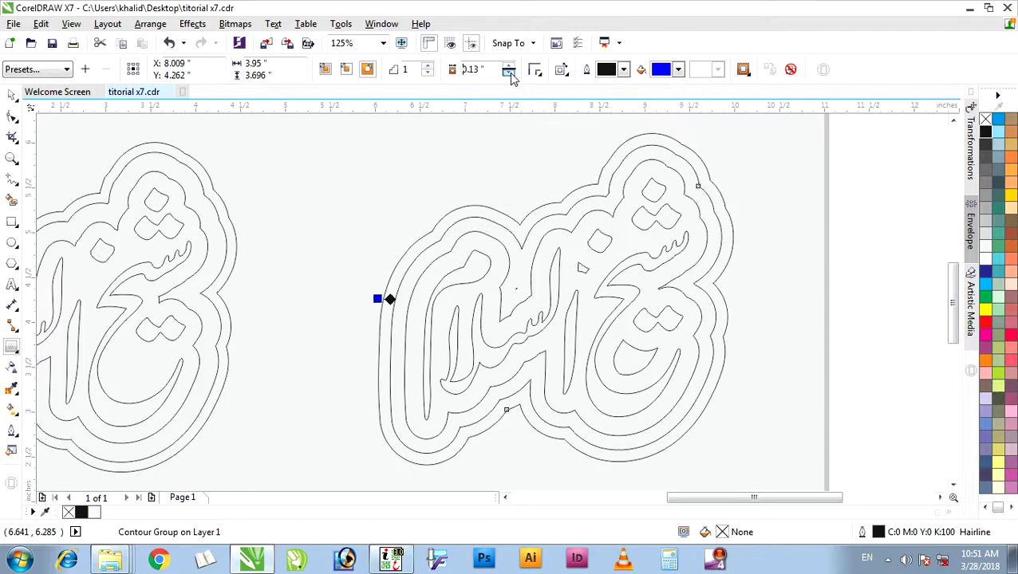
left_click(511, 74)
left_click(510, 74)
left_click(511, 74)
left_click(511, 74)
left_click(511, 75)
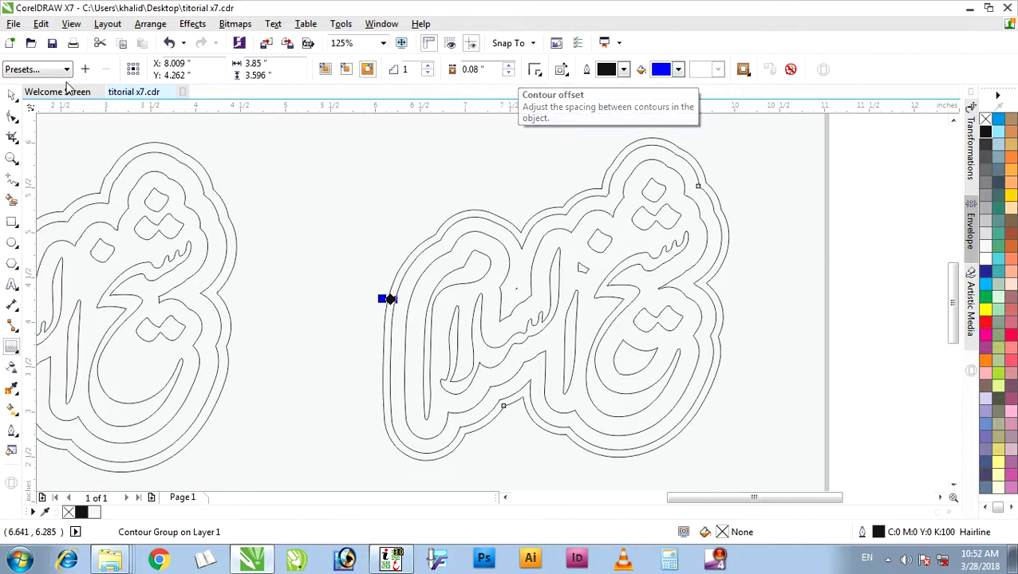
left_click(12, 95)
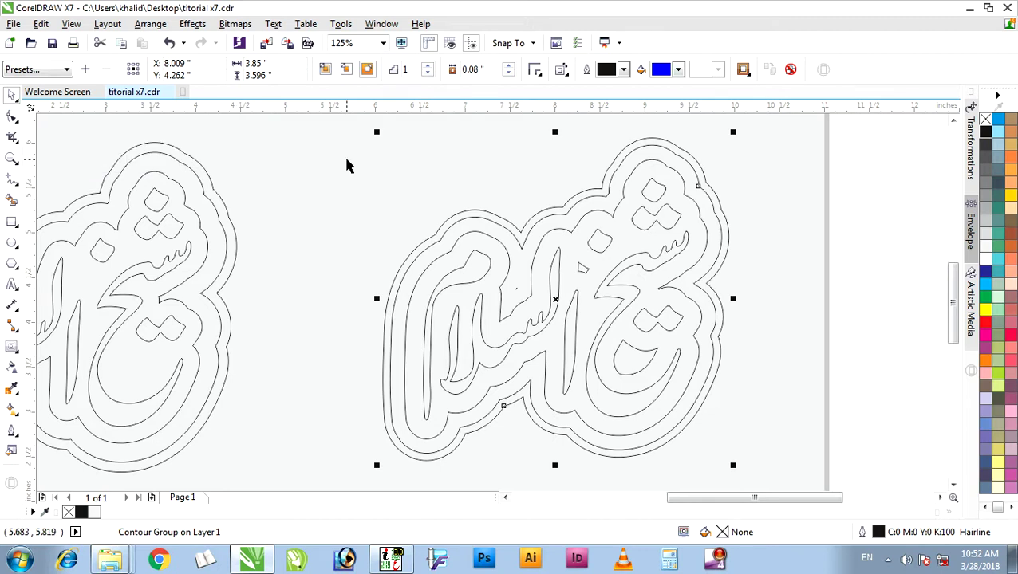
- Break the third contour group apart and fill the lettering group with blue (C100 M100 Y0 K0)
key("ctrl+k")
left_click(356, 181)
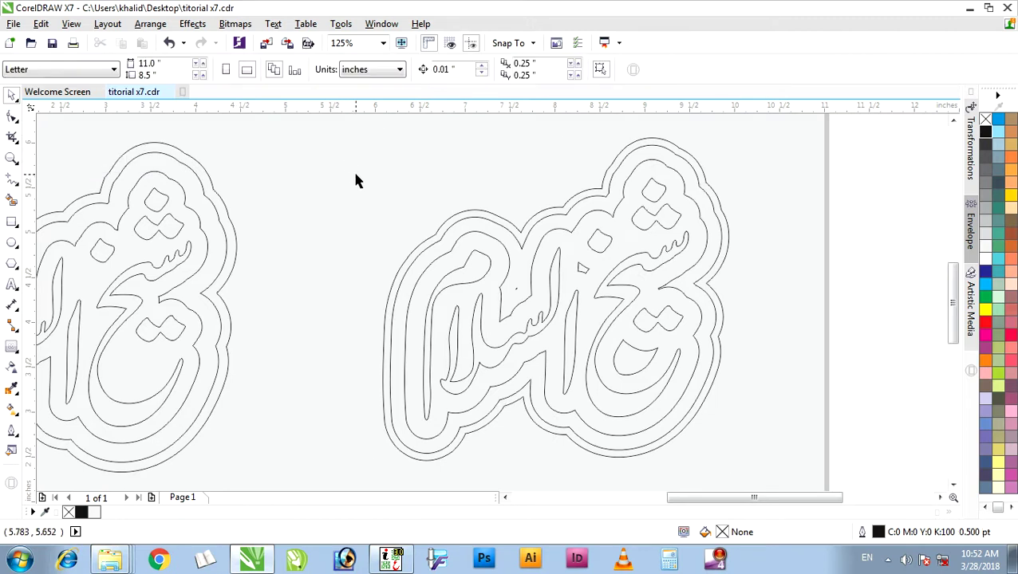
left_click(656, 420)
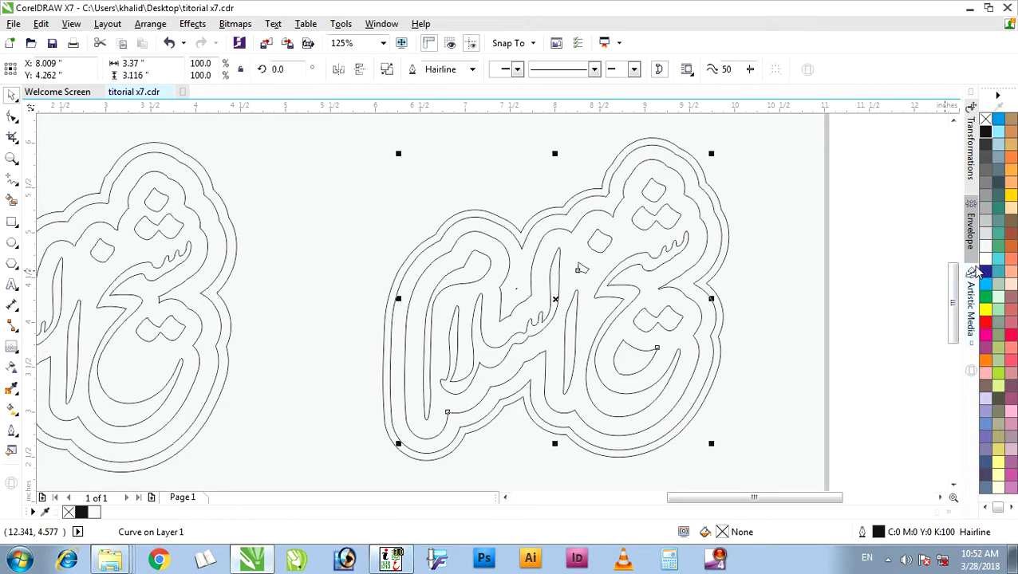
left_click(652, 267)
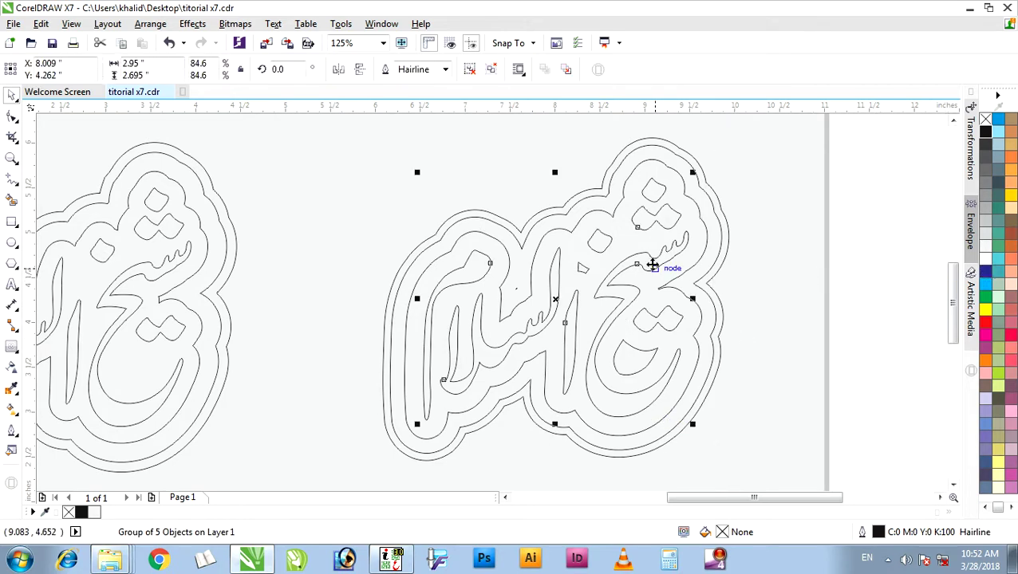
left_click(986, 272)
left_click(698, 383)
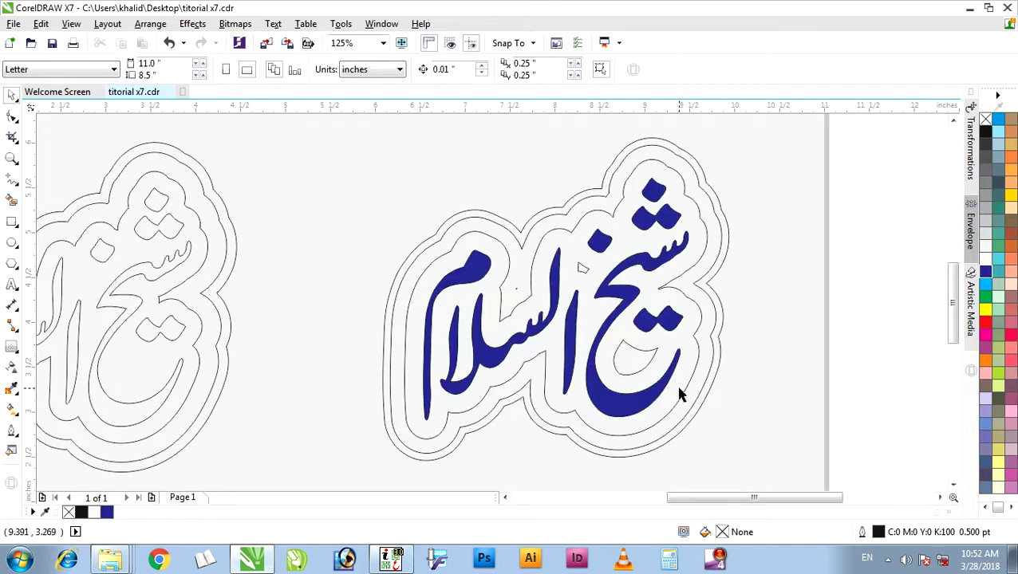
- Fill the contour nearest the lettering with cyan, and close its inner holes by breaking the curve apart and welding the pieces
left_click(676, 383)
left_click(985, 285)
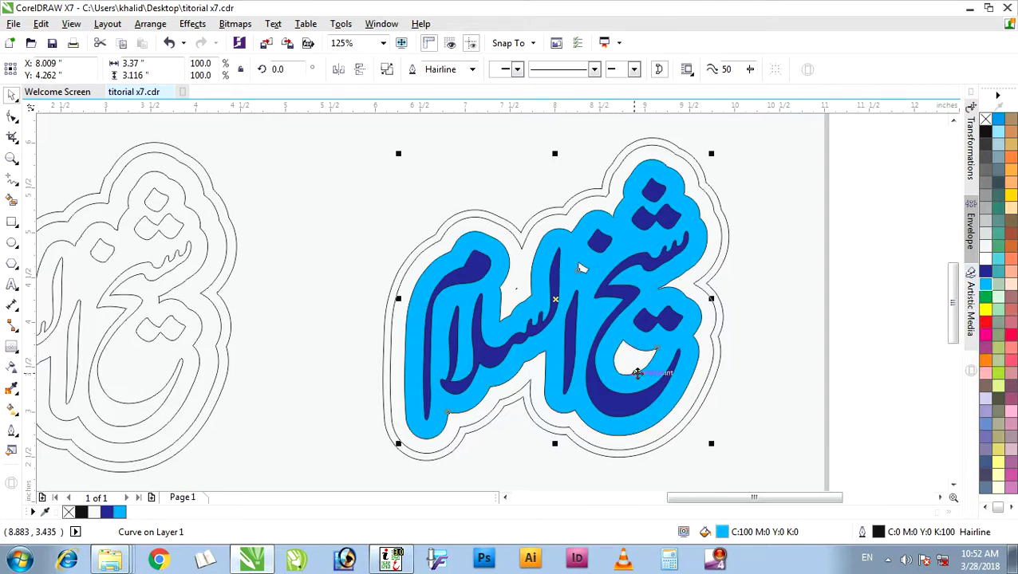
left_click(389, 71)
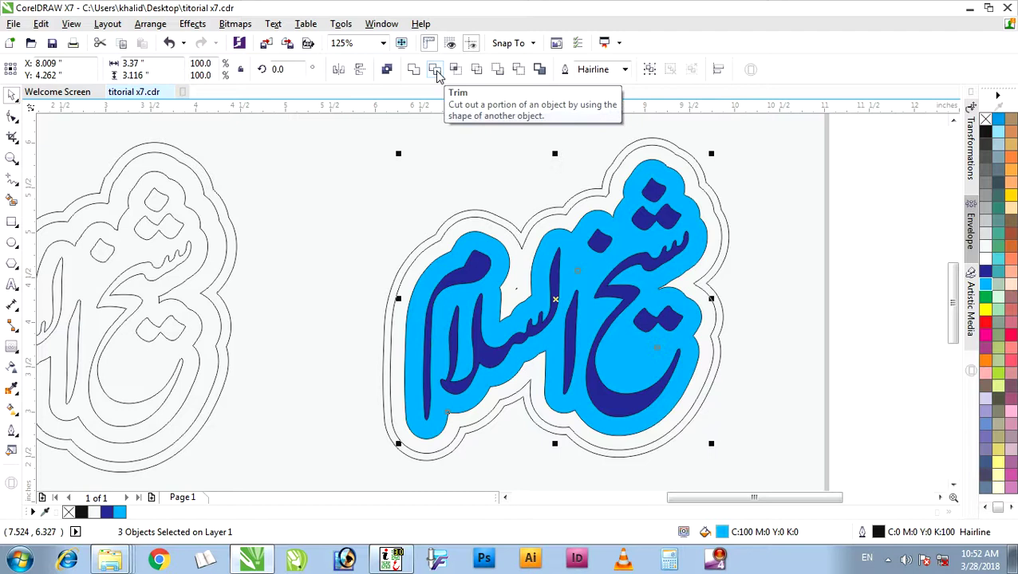
left_click(414, 72)
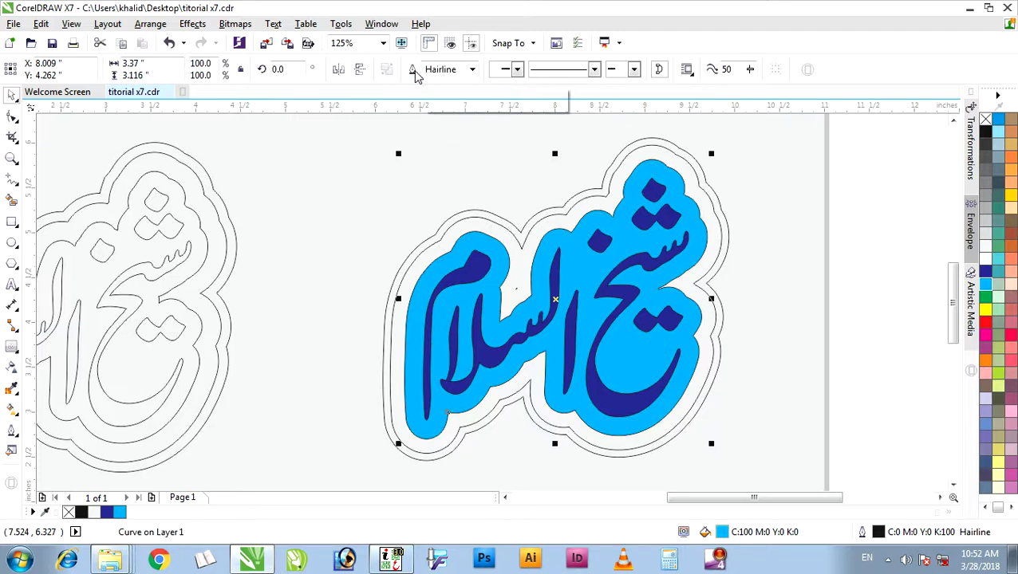
left_click(855, 261)
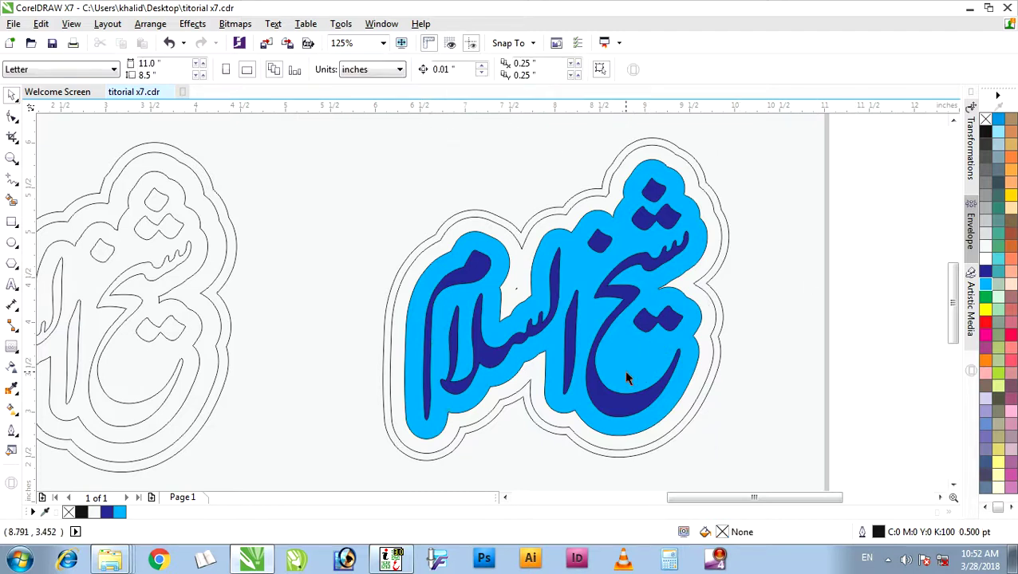
- Fill the middle contour with yellow and the outermost contour with red
left_click(705, 315)
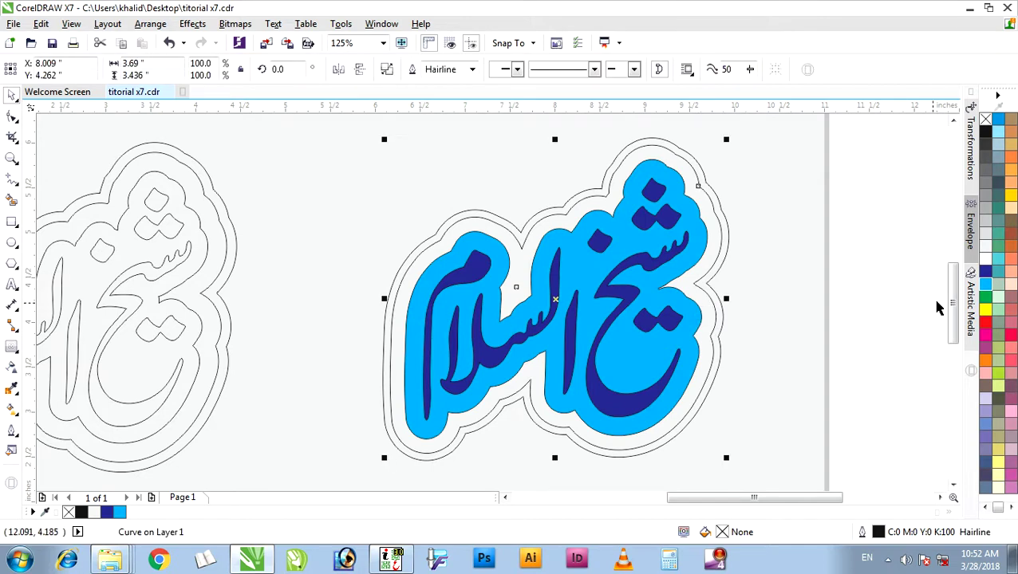
left_click(783, 455)
left_click(620, 443)
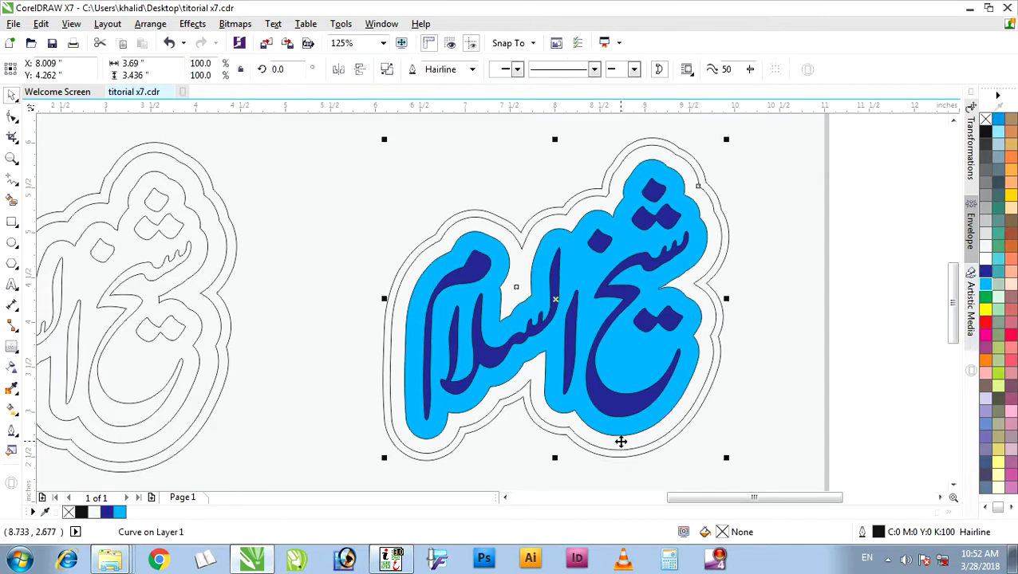
left_click(986, 310)
left_click(752, 370)
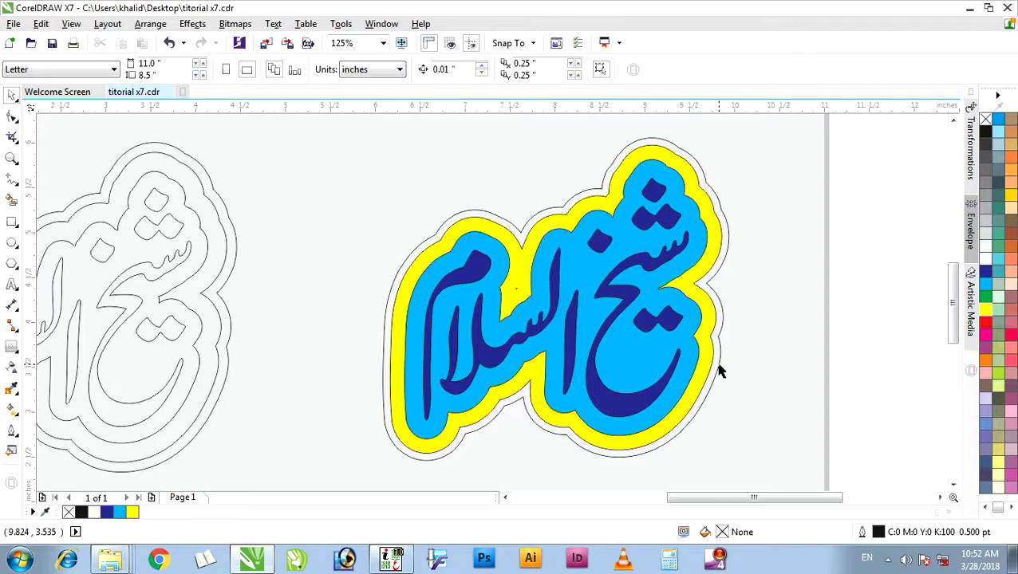
left_click(718, 370)
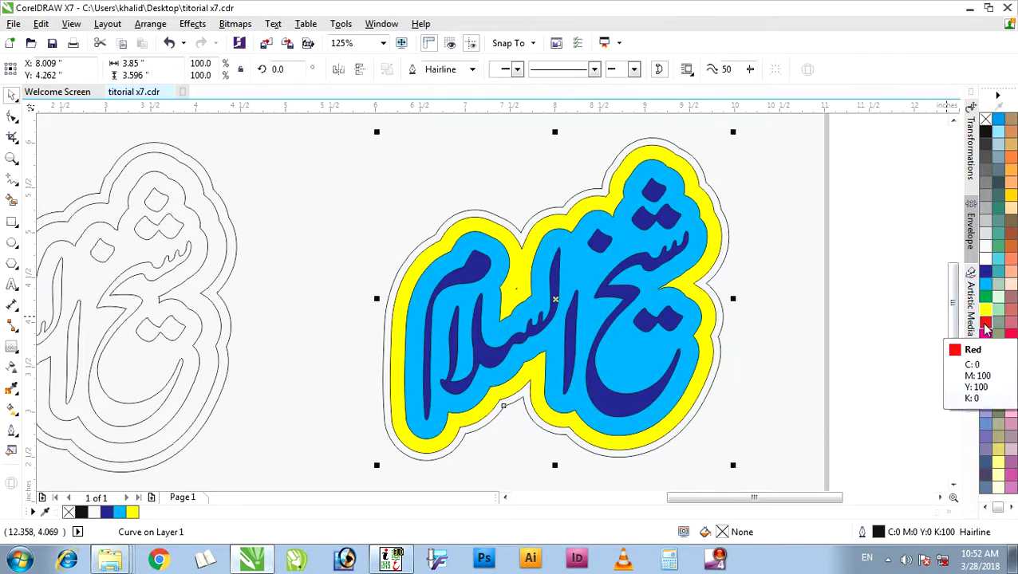
left_click(987, 328)
left_click(889, 329)
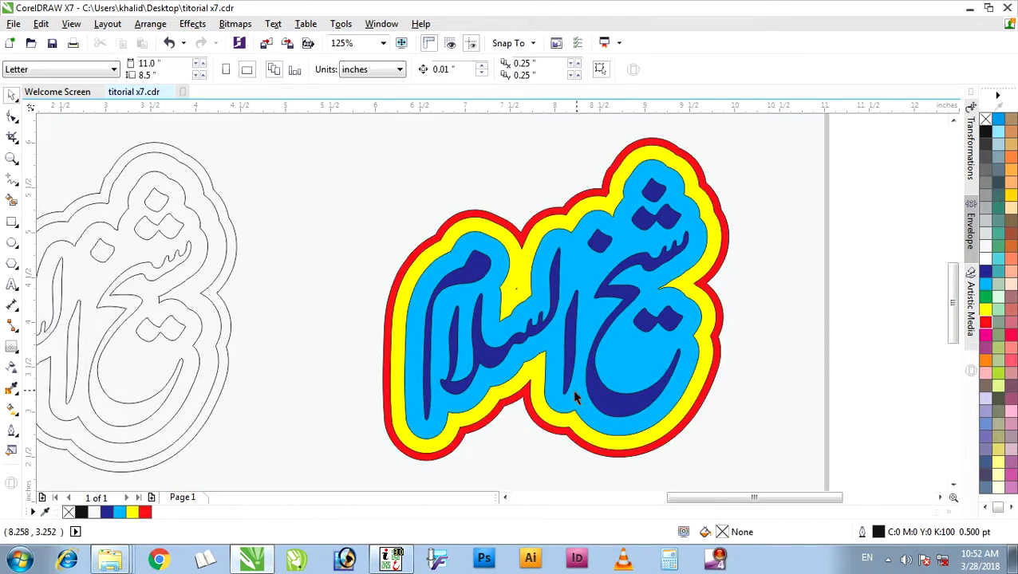
- Recolor the lettering group to white and remove its outline
left_click(548, 328)
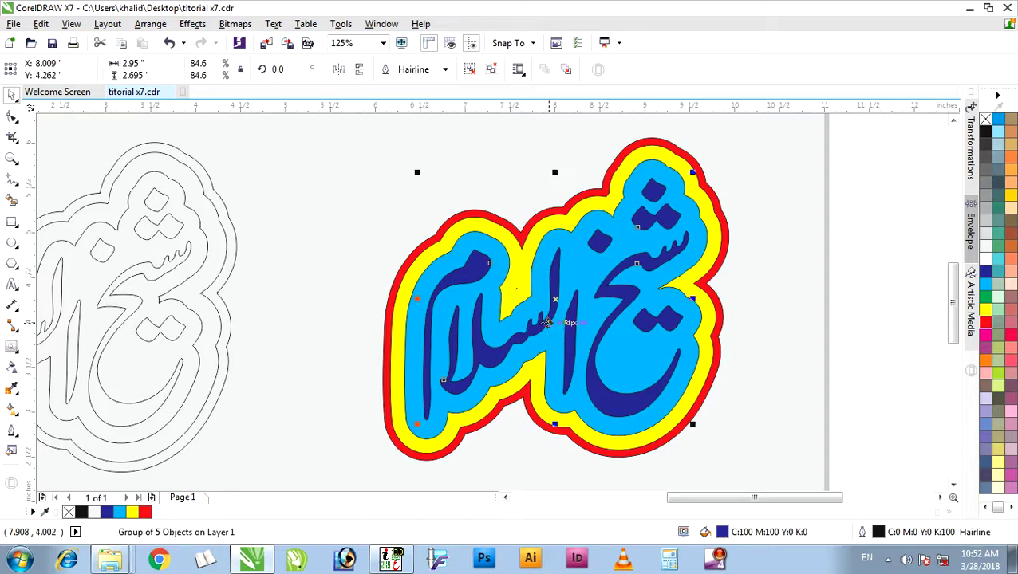
left_click(986, 265)
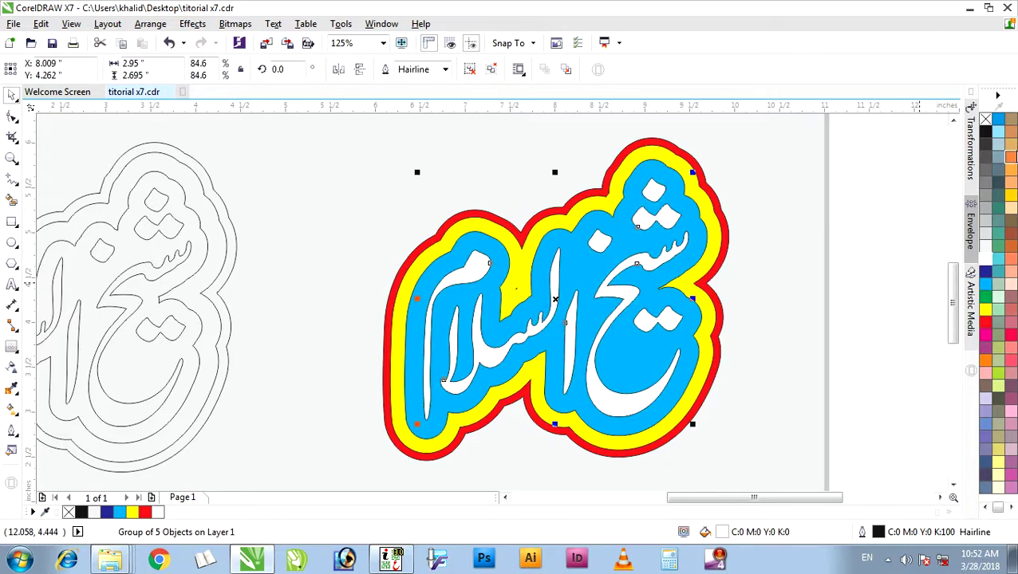
right_click(985, 118)
left_click(738, 239)
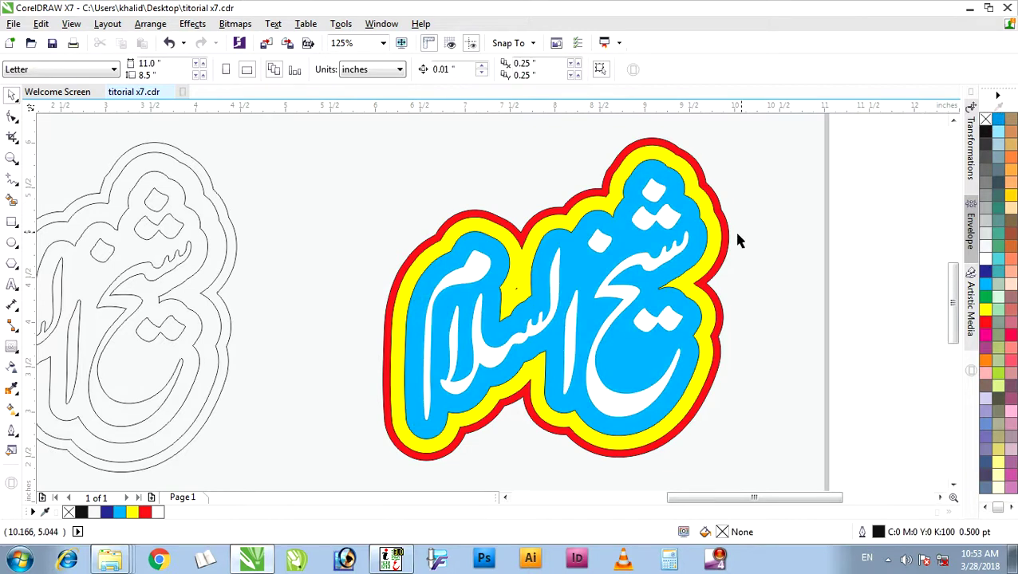
- Remove the outlines from the cyan, yellow and red contour shapes
left_click(702, 243)
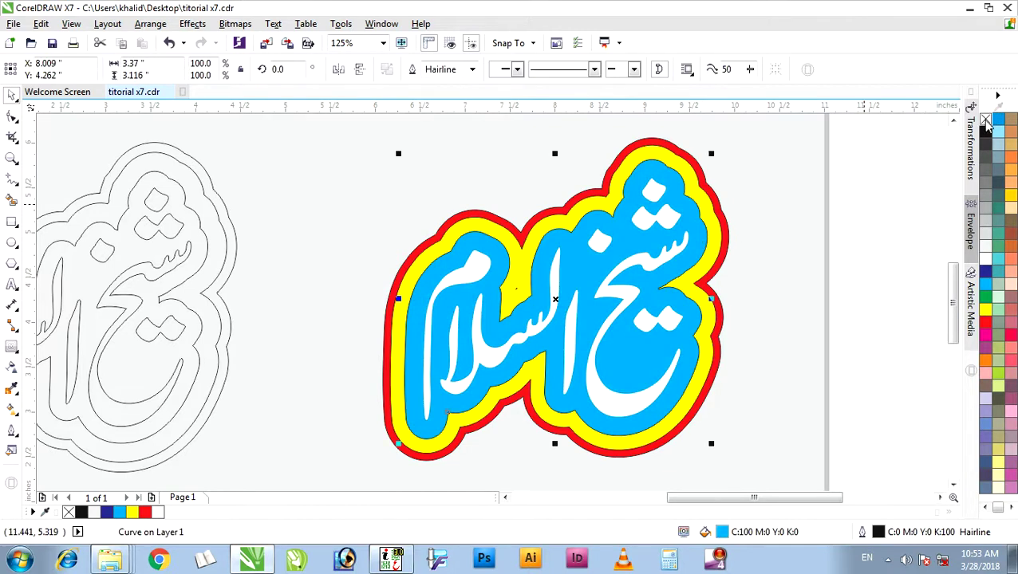
left_click(716, 248)
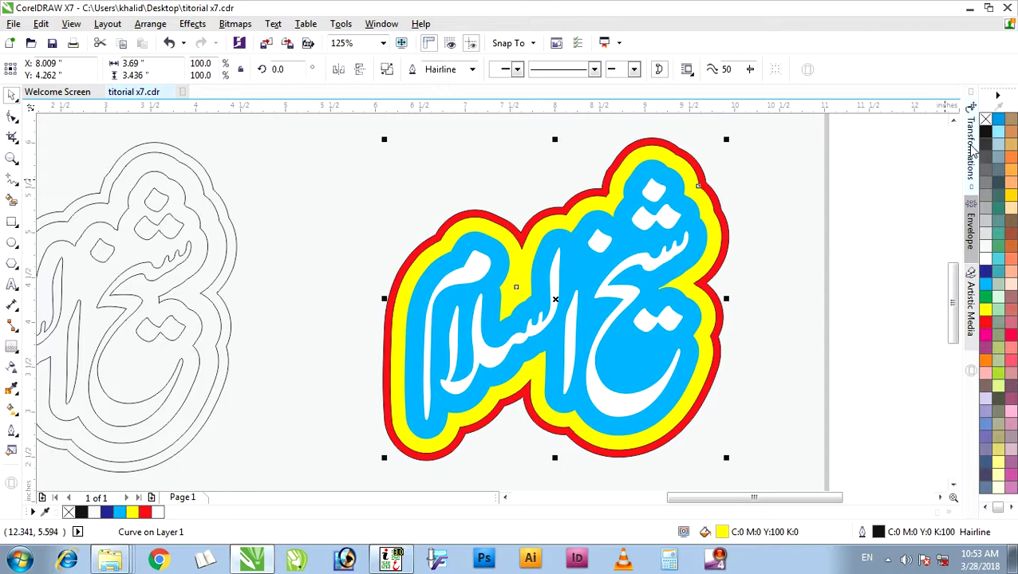
right_click(985, 118)
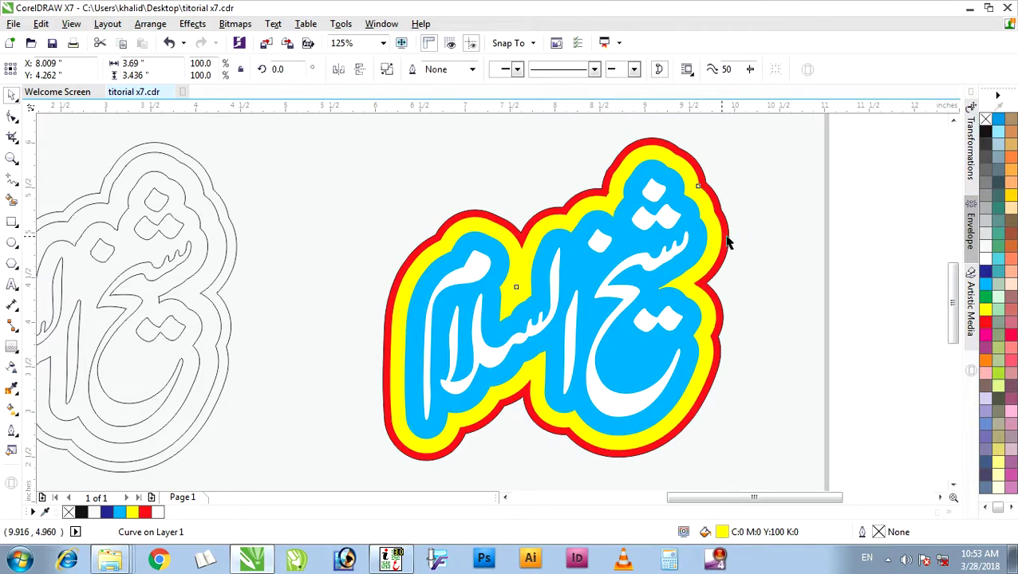
left_click(665, 471)
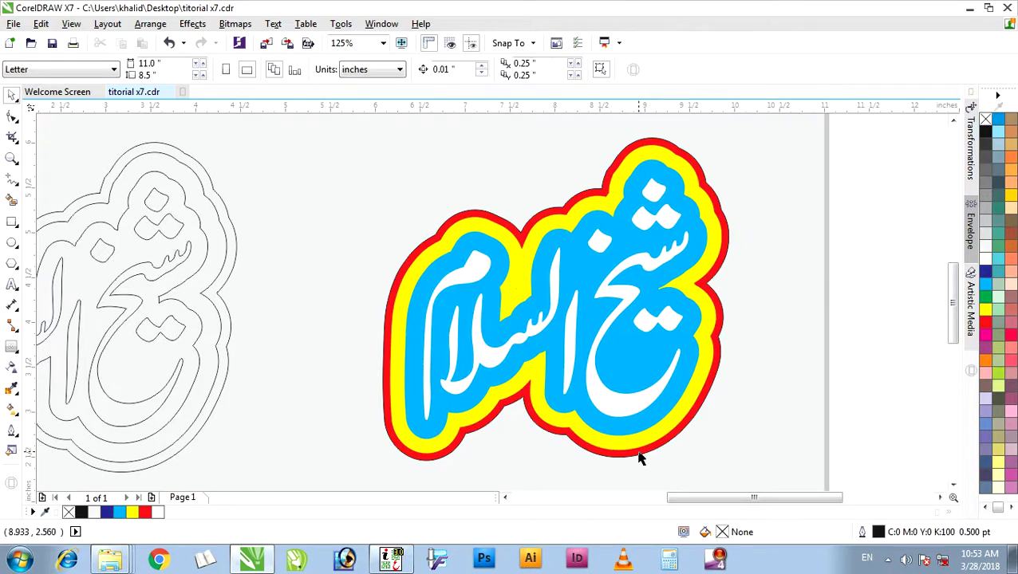
left_click(640, 459)
right_click(985, 119)
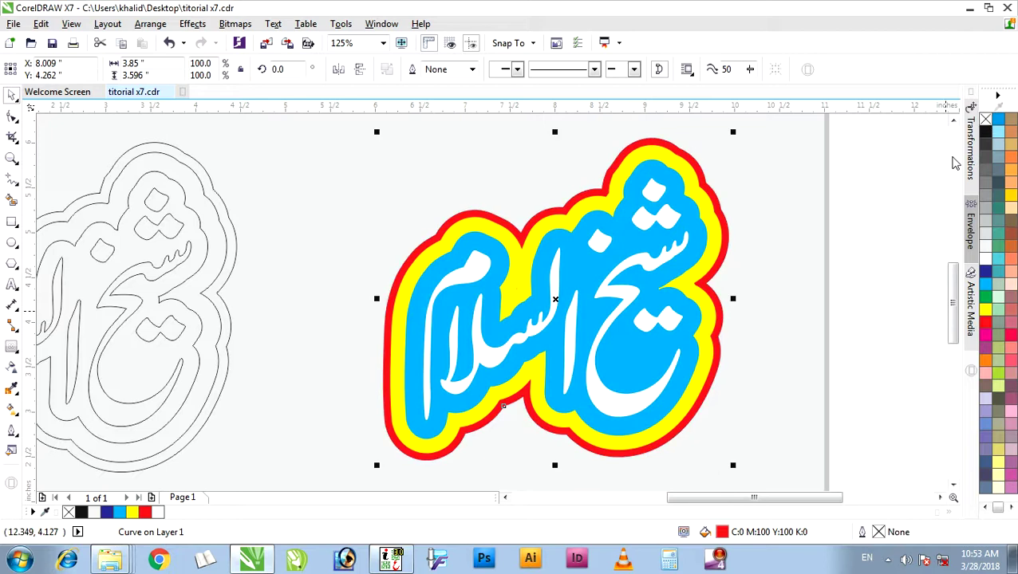
left_click(732, 333)
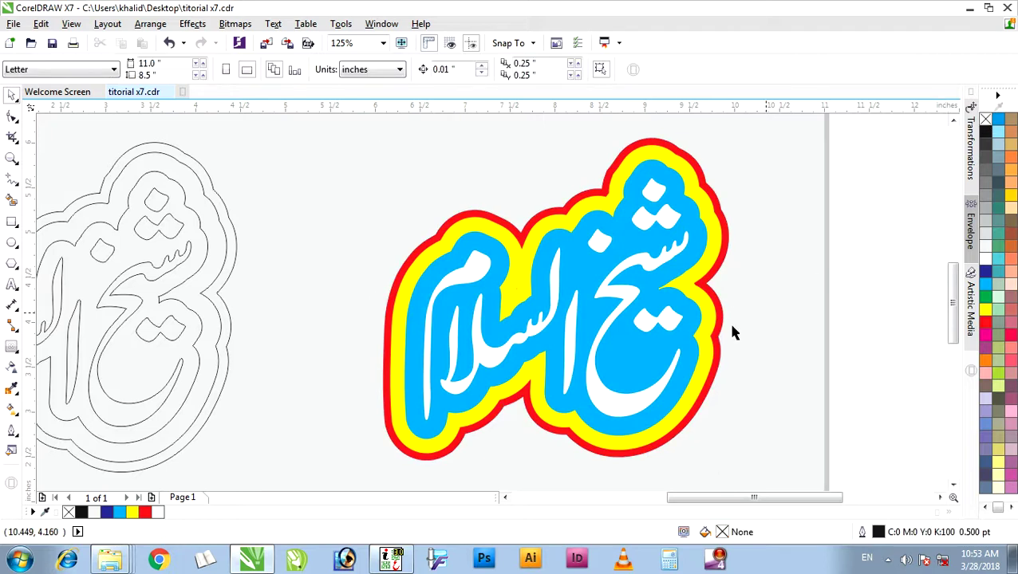
left_click(11, 160)
left_click_drag(298, 127, 793, 451)
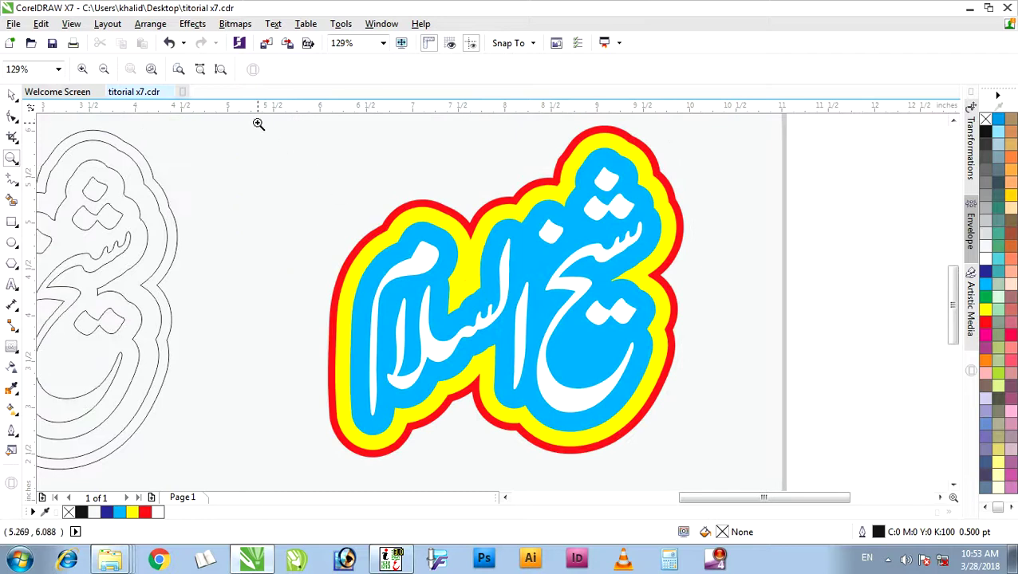
left_click_drag(292, 126, 710, 448)
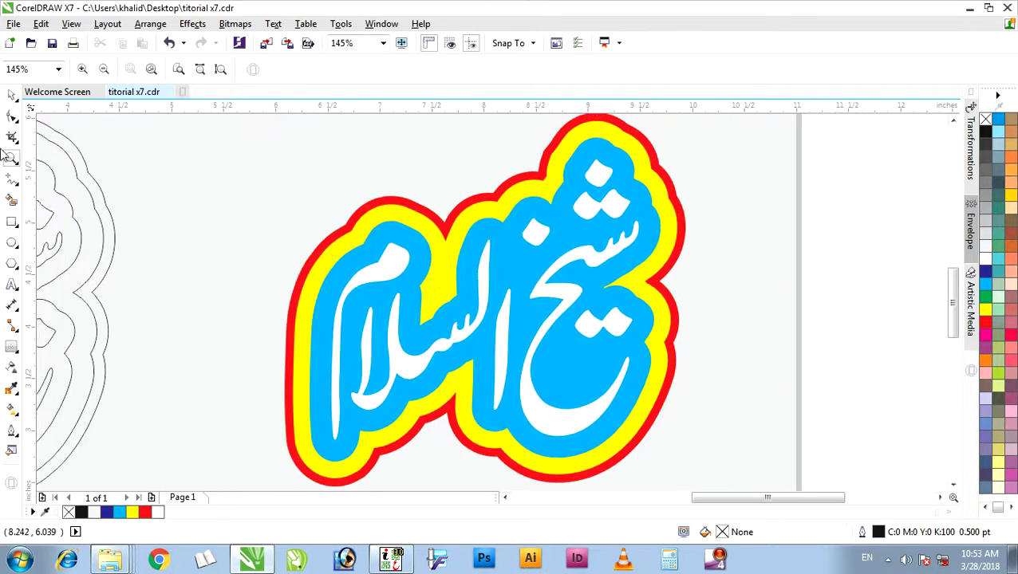
left_click(11, 94)
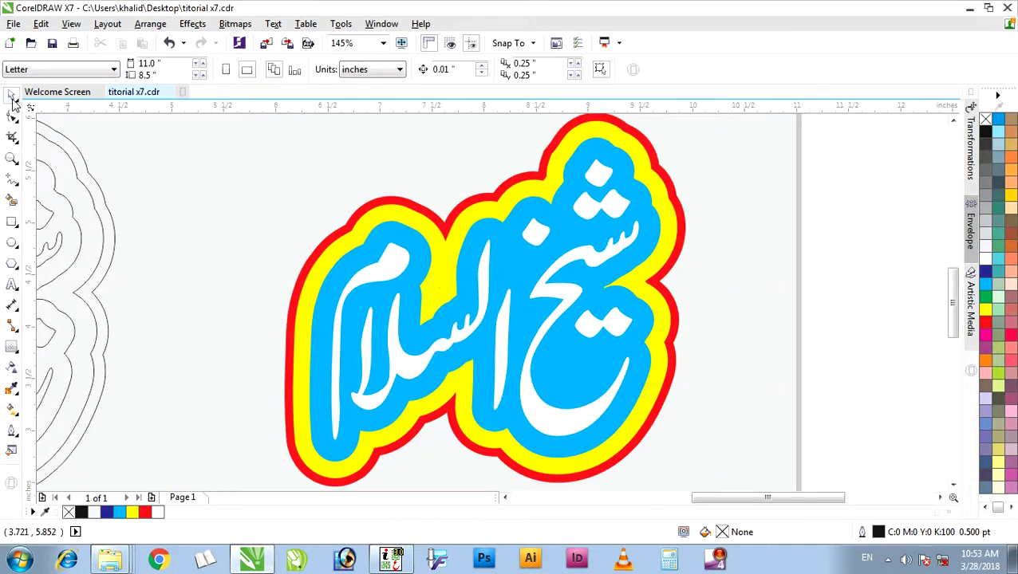
left_click(17, 355)
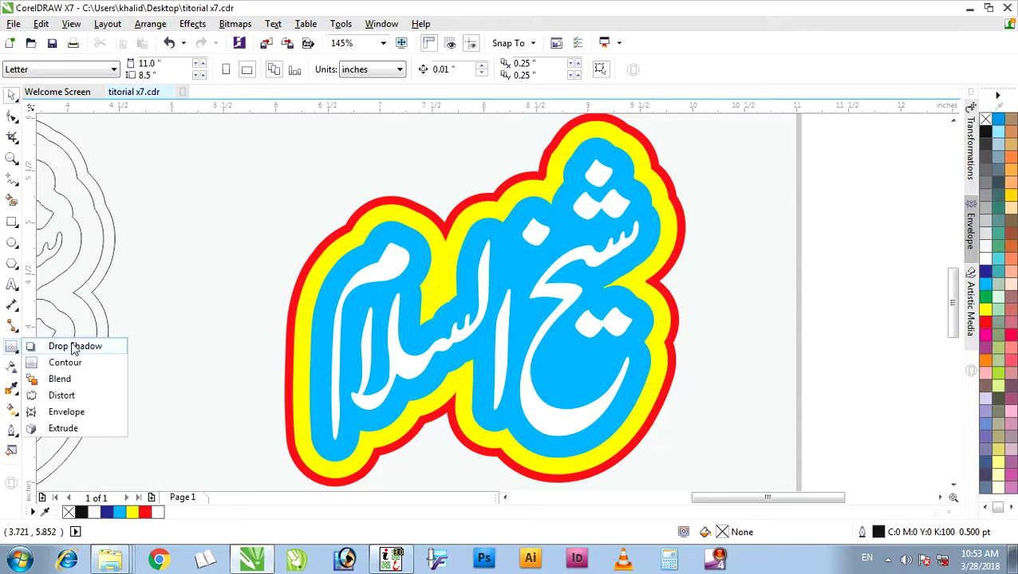
left_click(75, 348)
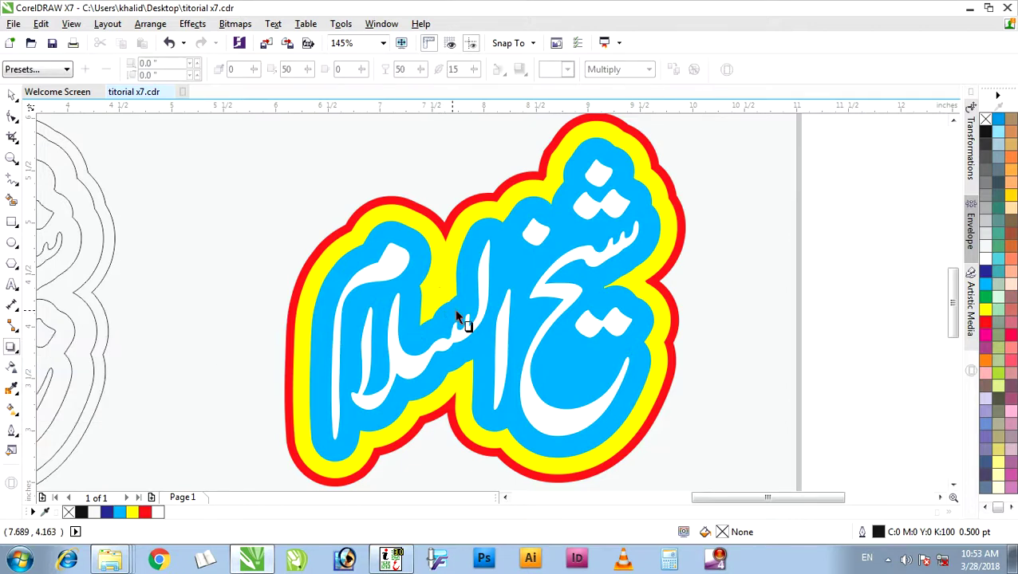
left_click(485, 303)
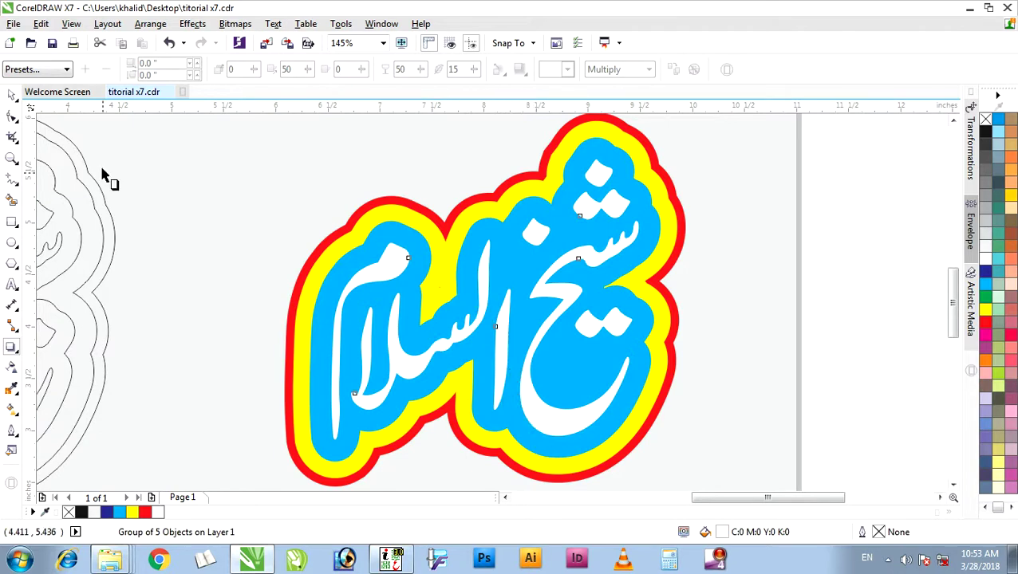
left_click(11, 95)
left_click(289, 174)
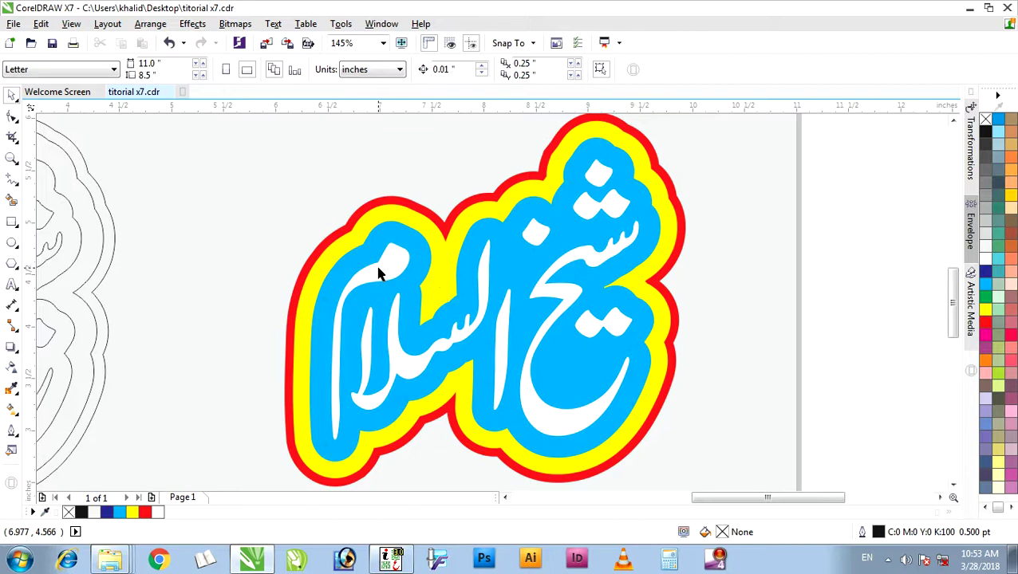
left_click_drag(379, 268, 462, 266)
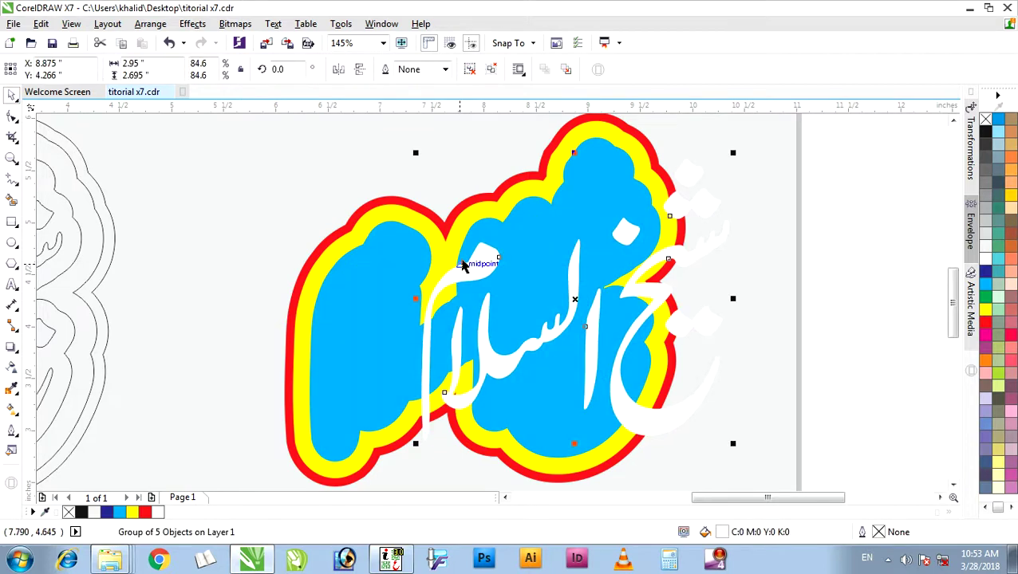
key("ctrl+z")
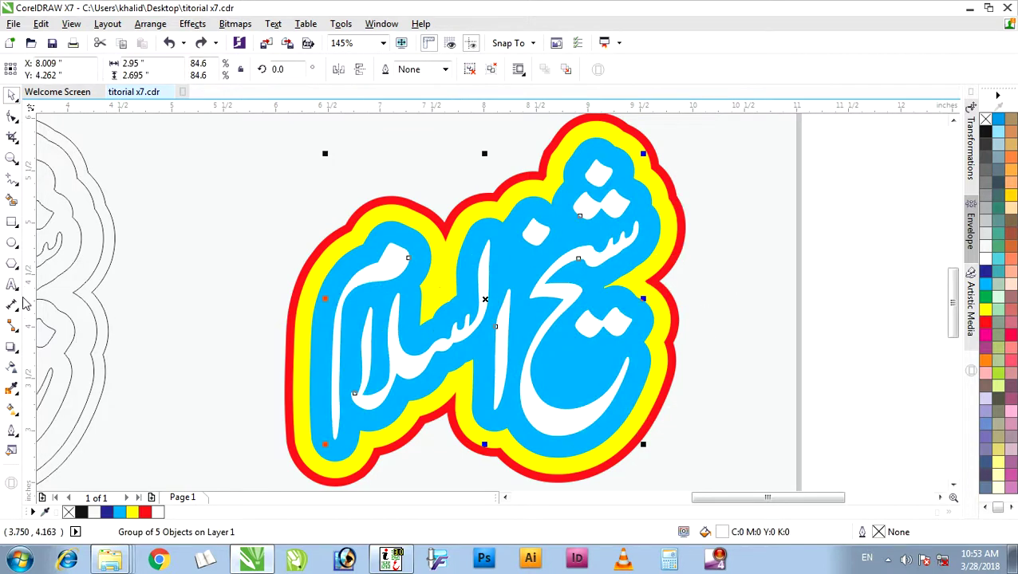
- Add a drop shadow to the white lettering, offset about 0.028 and -0.053 inches, with feathering 3 and opacity 59
left_click(11, 347)
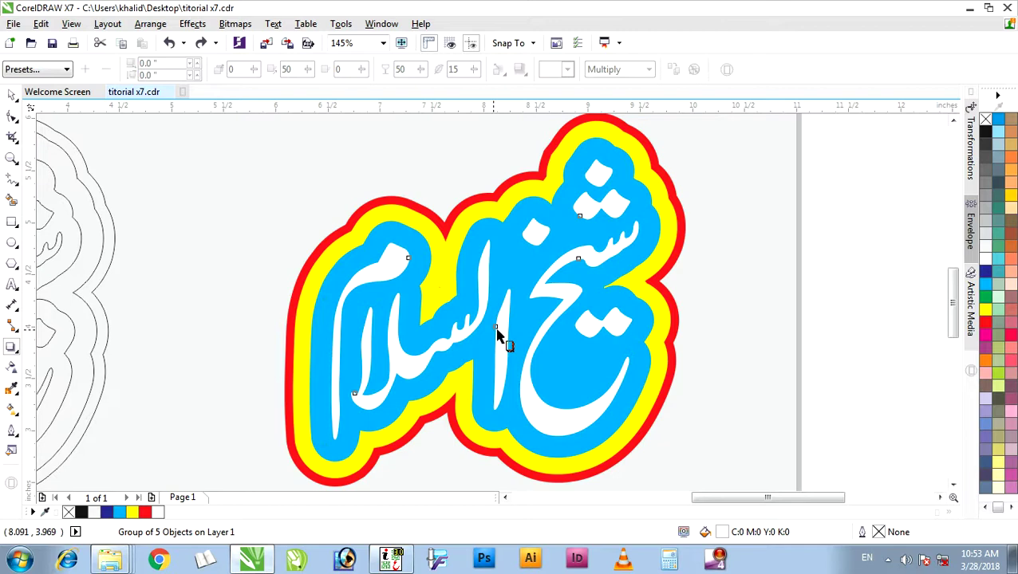
left_click_drag(496, 329, 566, 445)
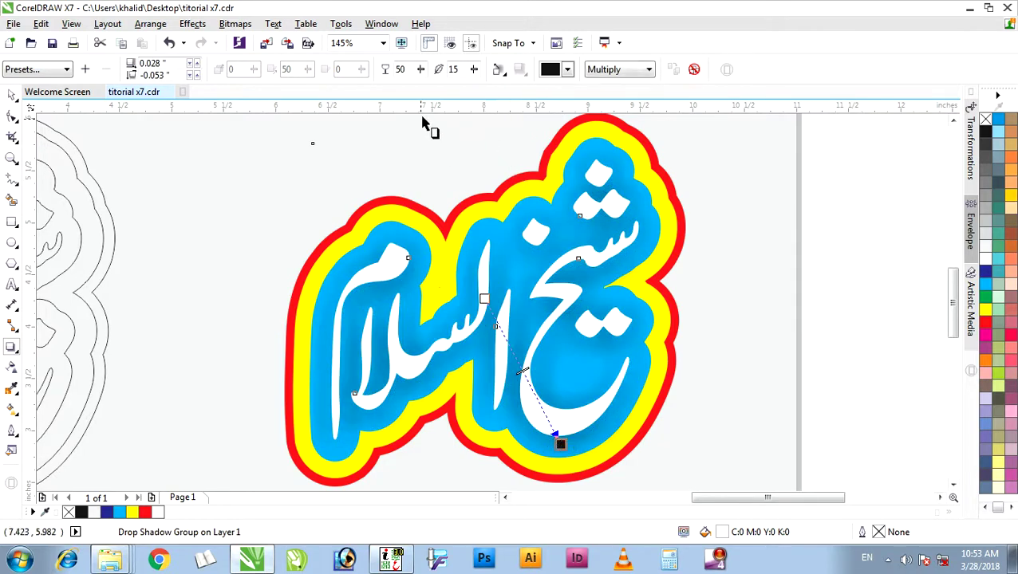
double_click(453, 70)
type("3")
key("Return")
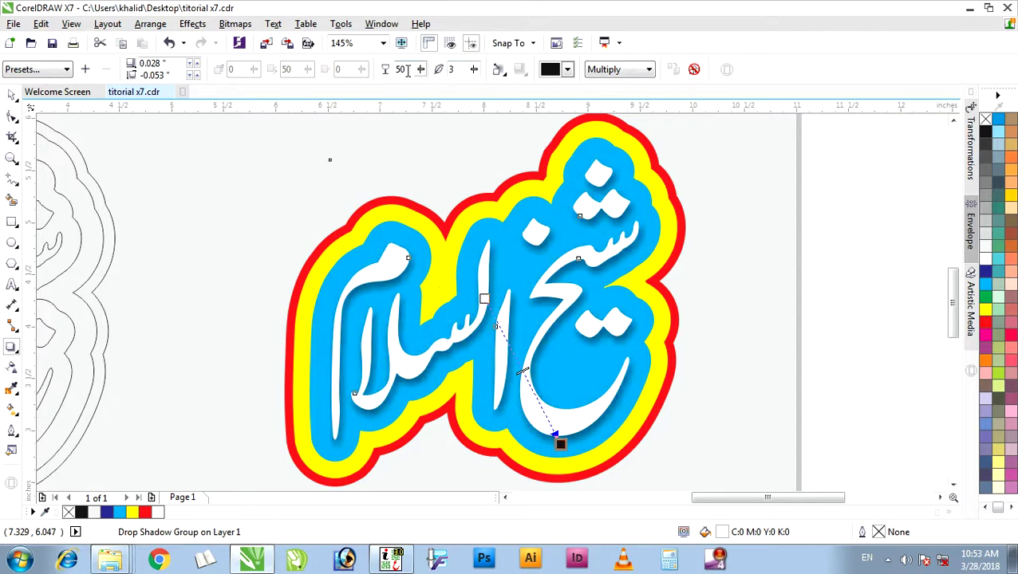
left_click(421, 70)
left_click_drag(424, 88, 431, 96)
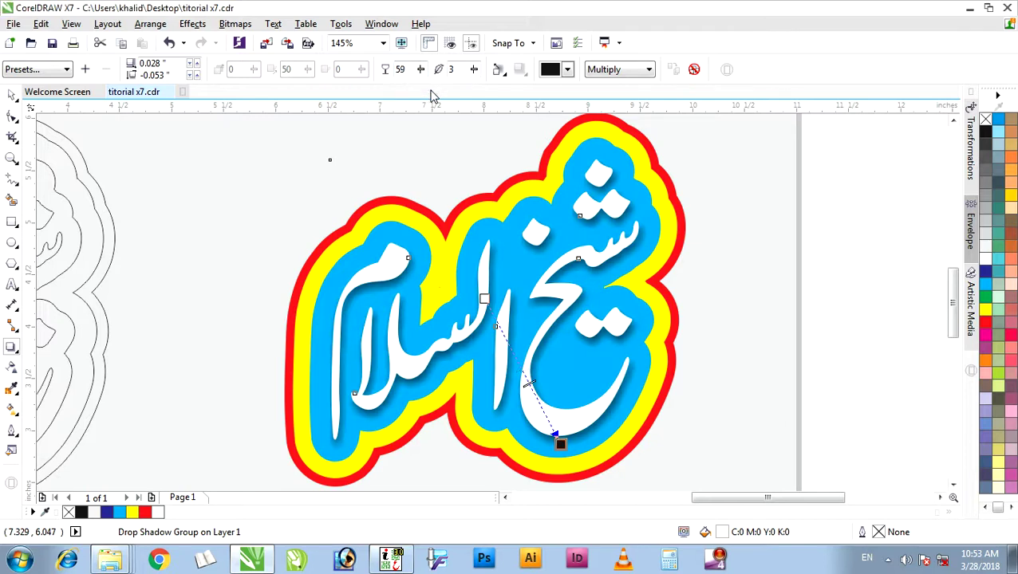
- Reduce the opacity of the lettering's drop shadow to 50
left_click(420, 71)
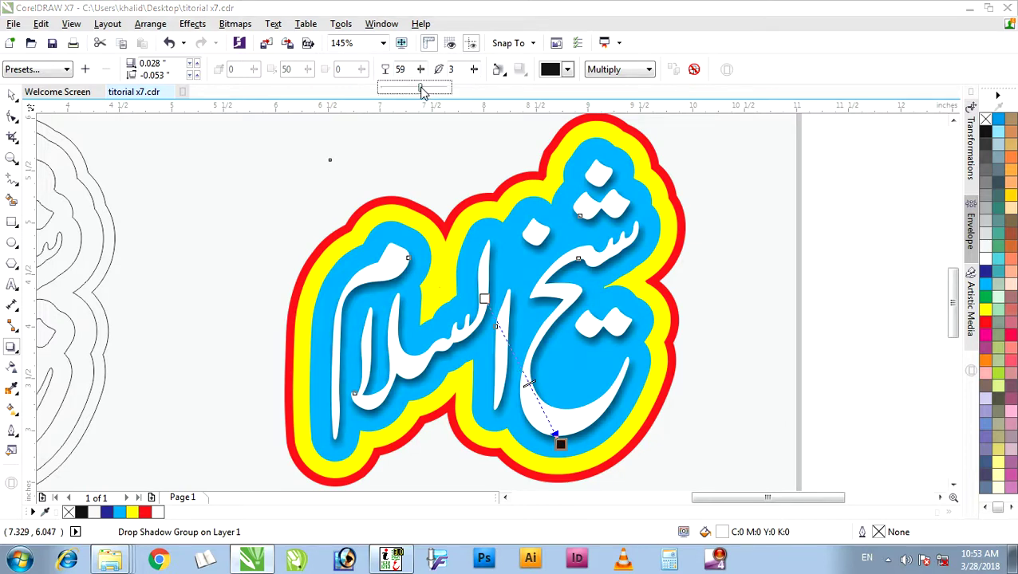
mouse_move(425, 89)
left_mouse_down()
mouse_move(408, 94)
mouse_move(427, 96)
left_mouse_up()
left_click(420, 70)
left_click(423, 89)
left_click(420, 70)
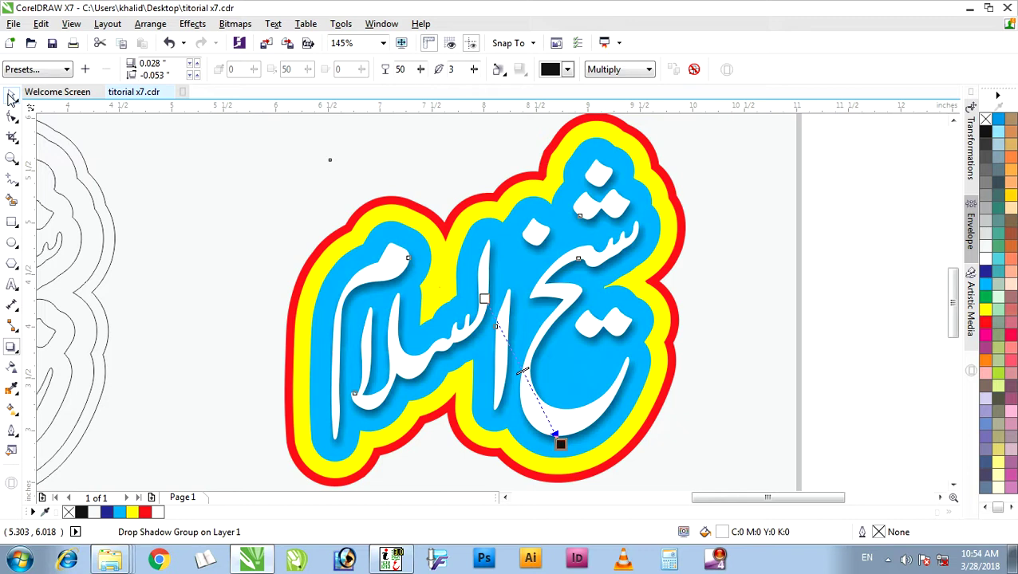
left_click(11, 94)
left_click(736, 249)
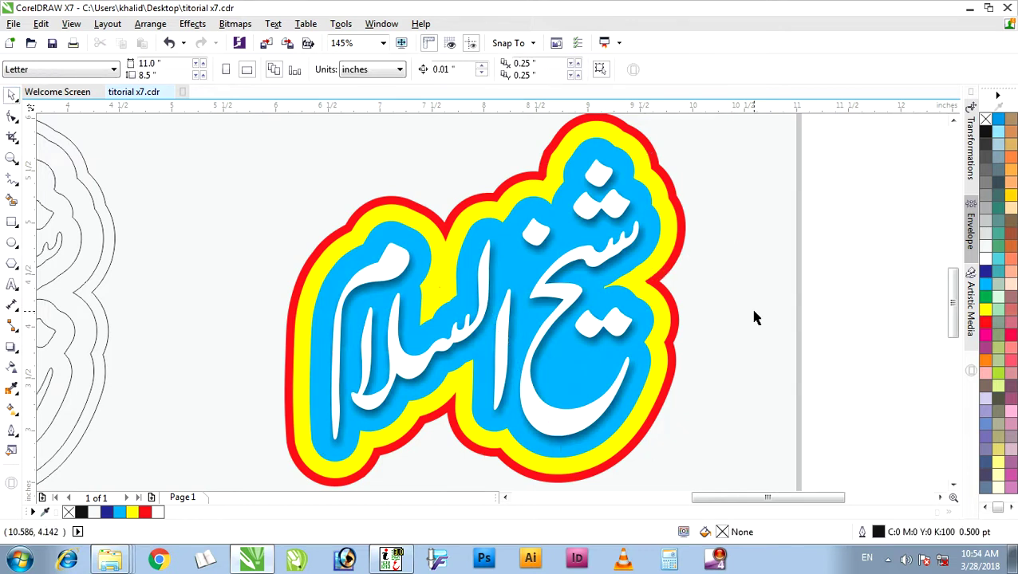
- Examine the colored calligraphy with its contours and shadow, both up close and on the full page
key("shift+F4")
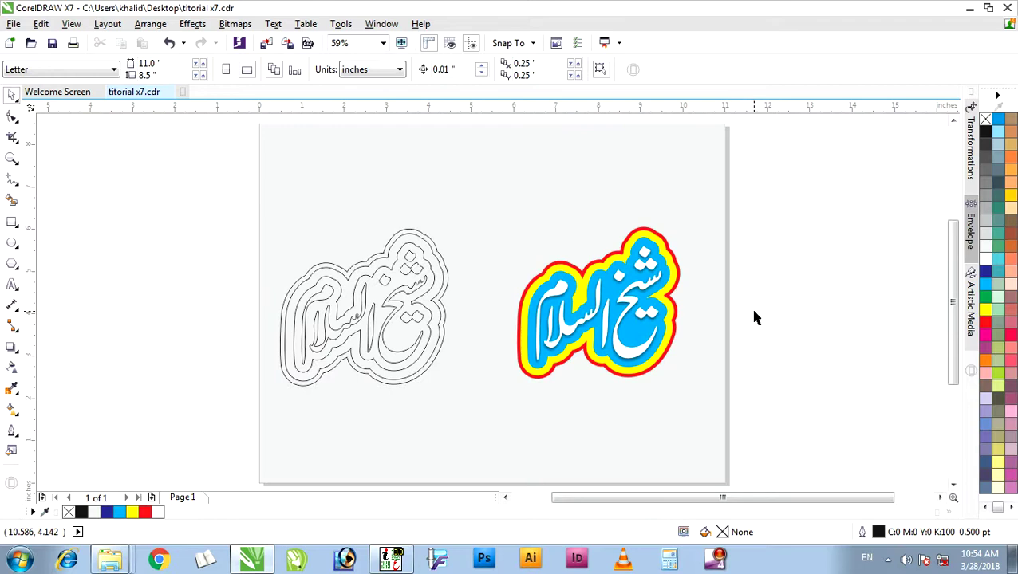
key("F9")
key("F9")
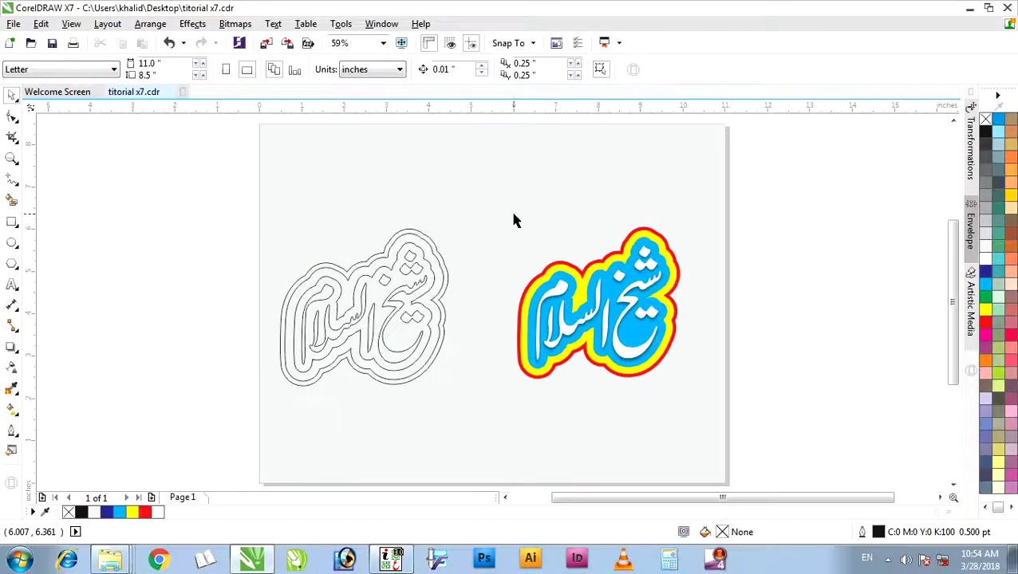
left_click(12, 159)
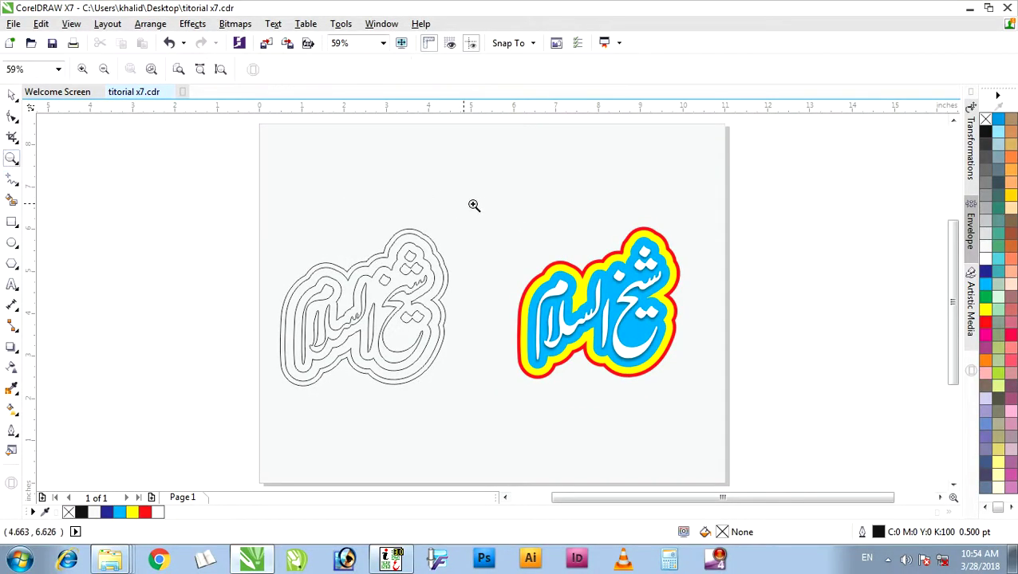
left_click_drag(485, 201, 706, 412)
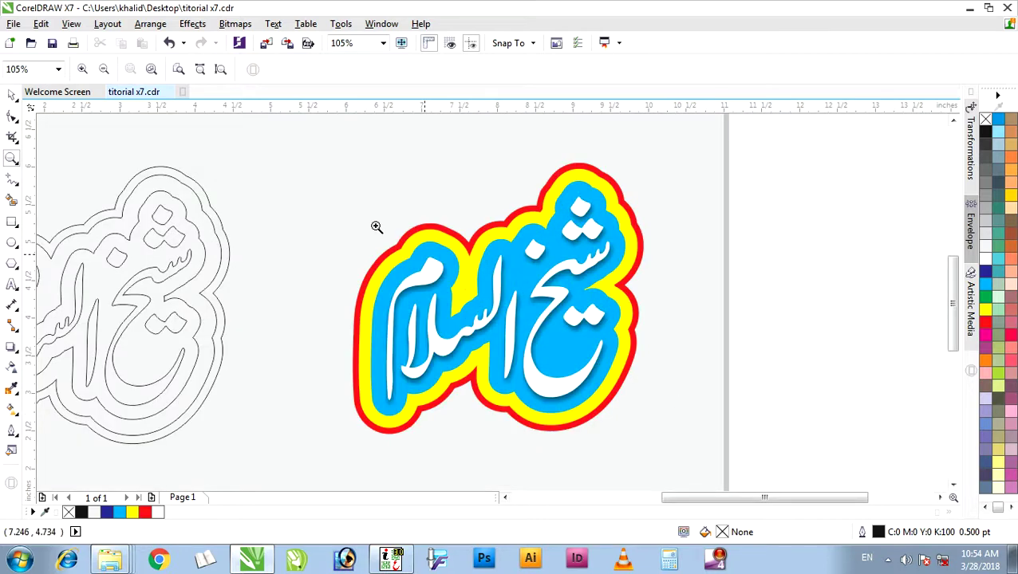
left_click_drag(319, 169, 718, 449)
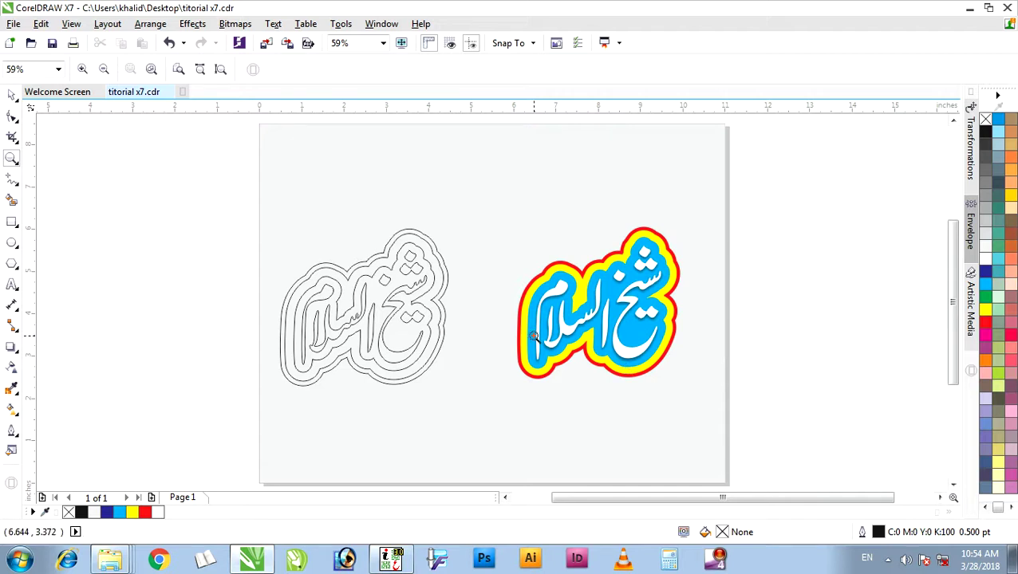
left_click_drag(484, 209, 725, 417)
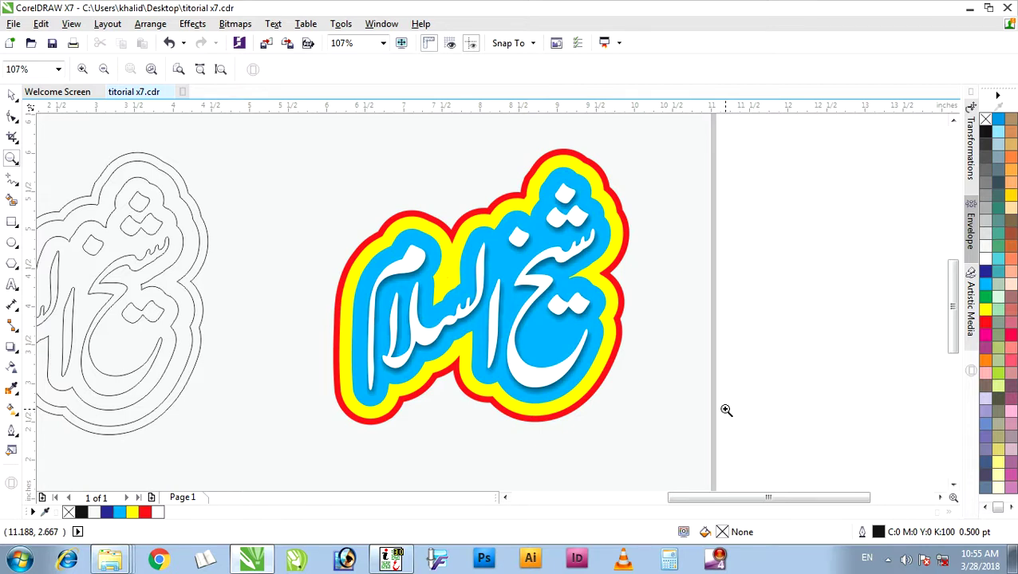
scroll(726, 410, "down", 2)
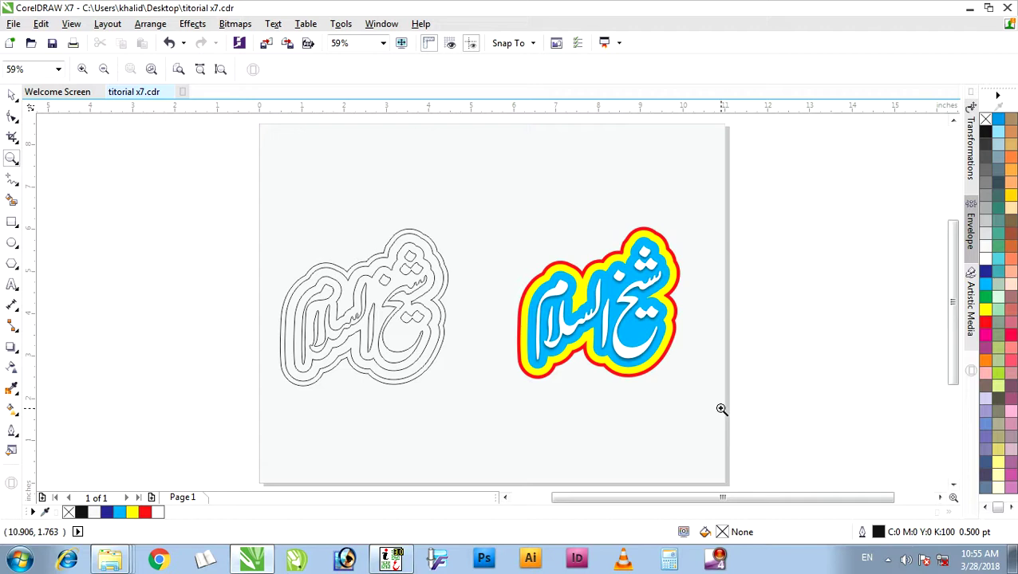
- Enlarge the whole colored calligraphy artwork to about 6.32 by 5.91 inches and move it within the page beside the outline version
left_click(12, 95)
left_click_drag(472, 198, 789, 445)
left_click(507, 388)
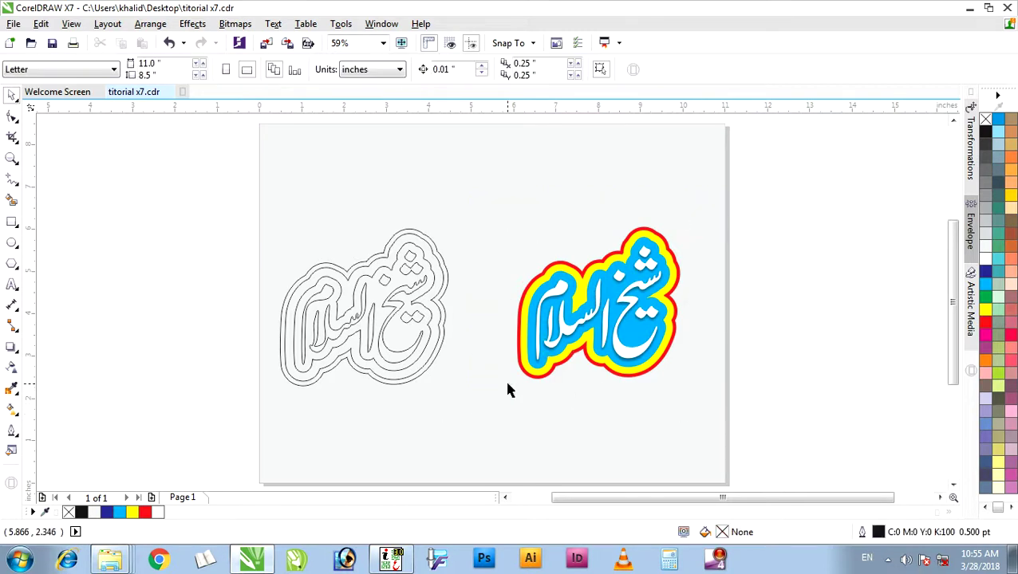
left_click_drag(468, 192, 861, 474)
left_click_drag(511, 381, 405, 481)
left_click_drag(657, 349, 676, 313)
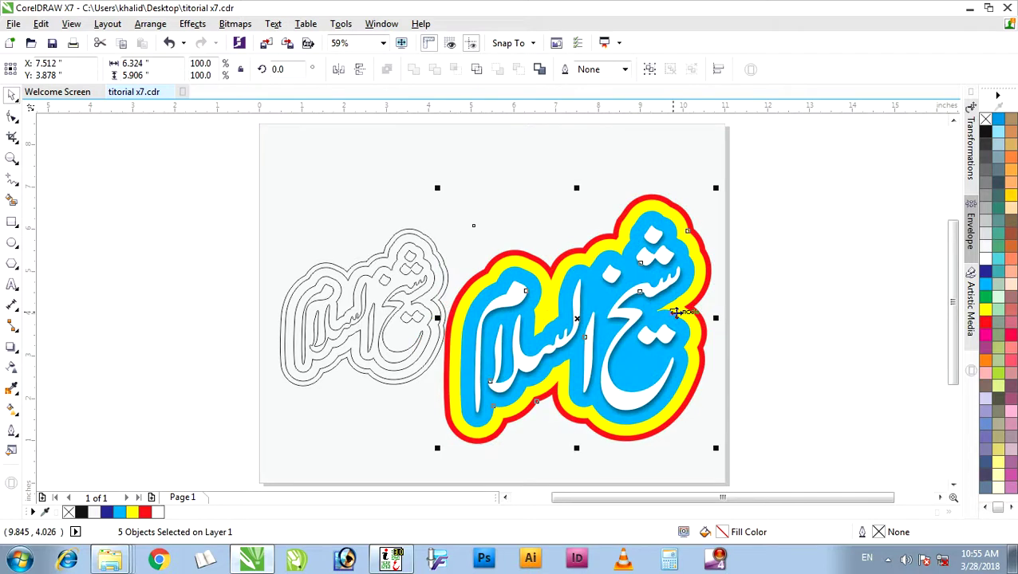
left_click(759, 332)
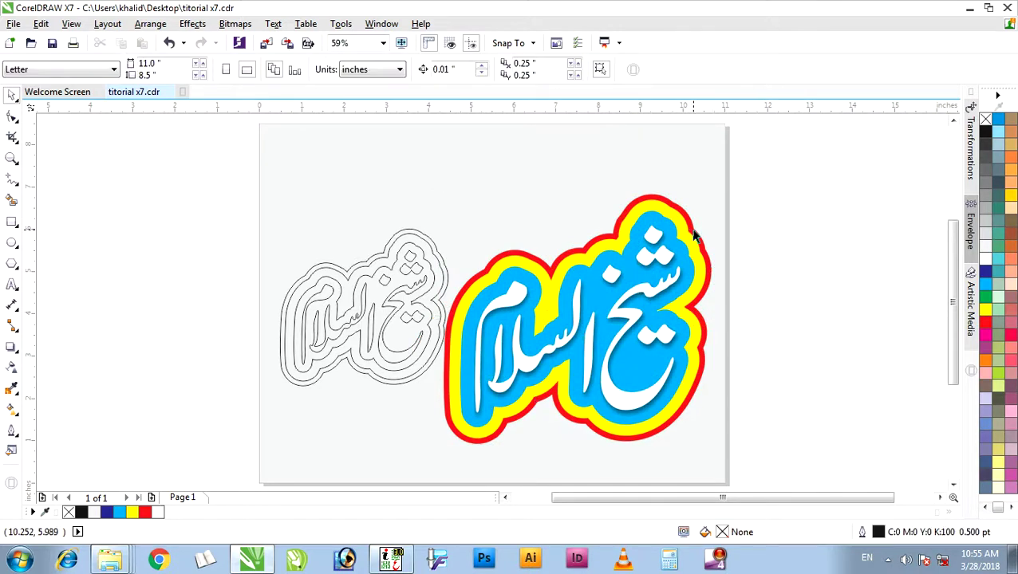
- Give the outermost red contour a blue (C100 M100 Y0 K0) hairline outline
left_click(694, 235)
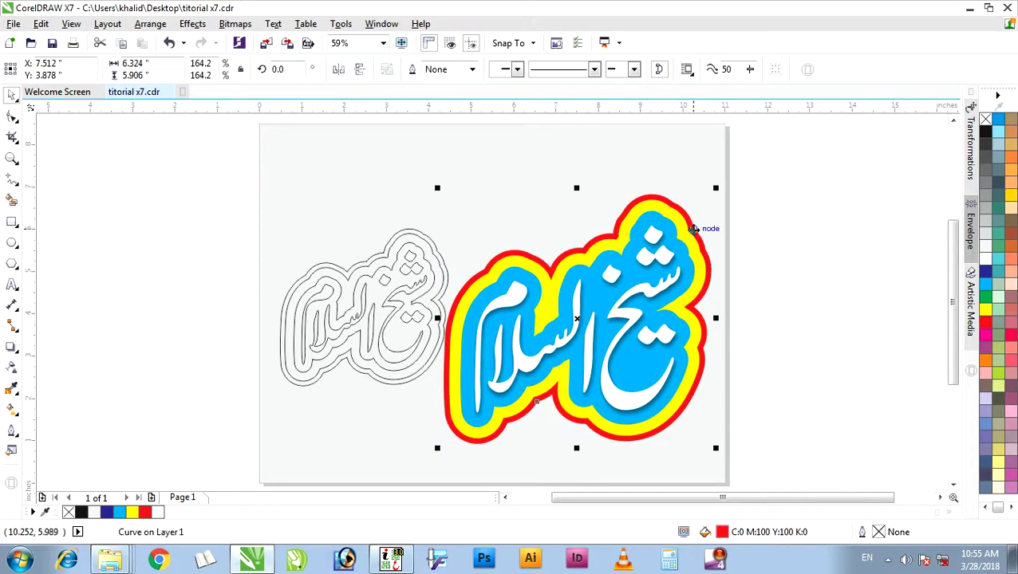
right_click(984, 274)
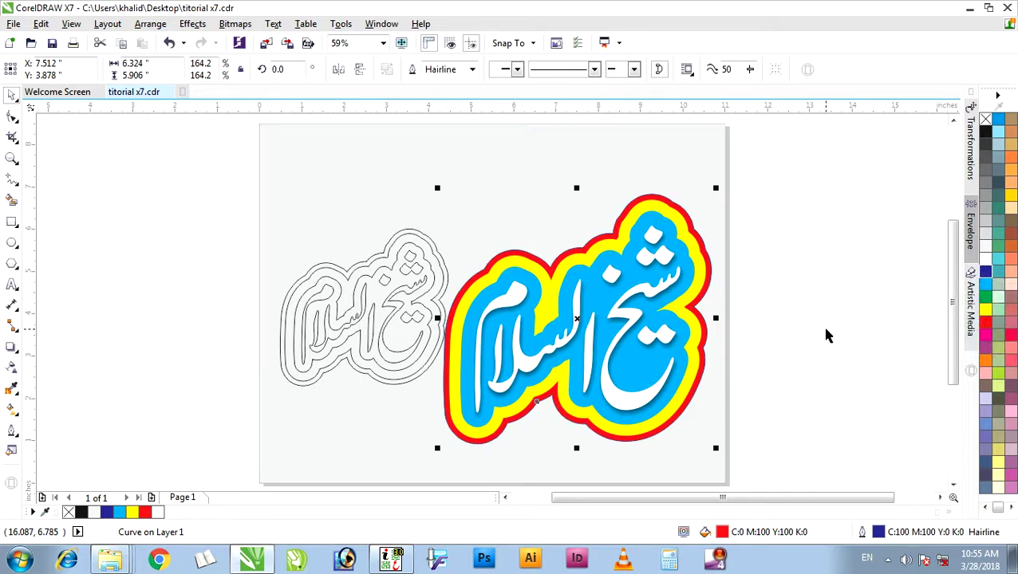